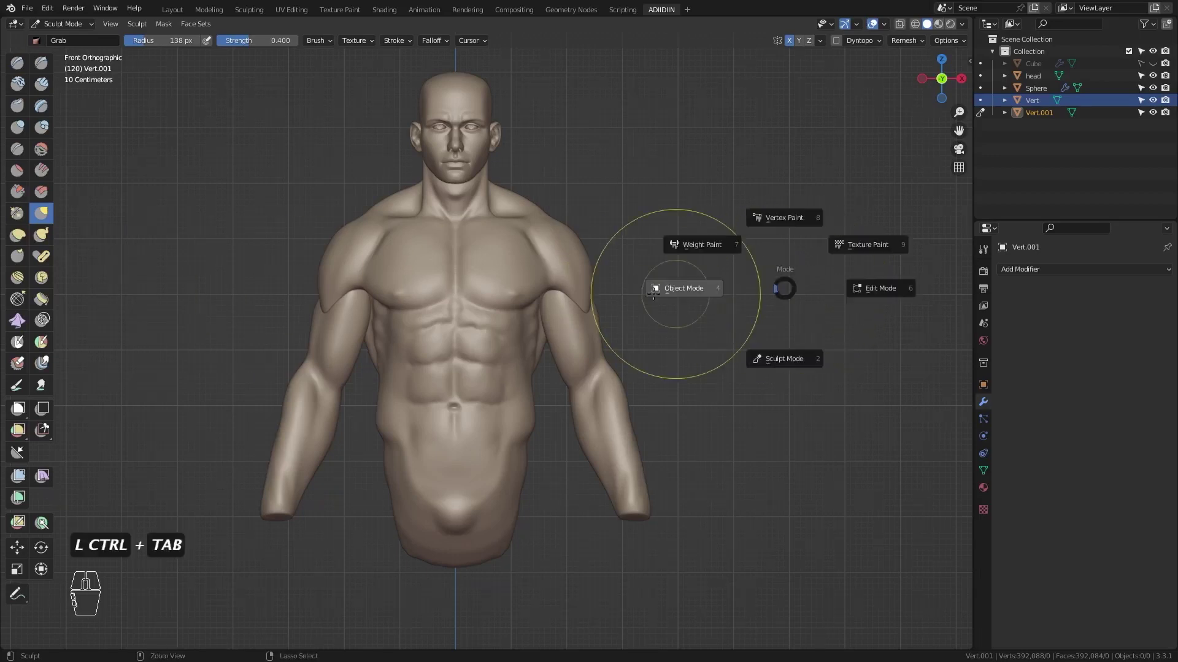
- Add a cube, scale it down and place it at the end of the character's left forearm
key("shift+a")
mouse_move(644, 417)
left_click(699, 158)
middle_click_drag(587, 420, 618, 301, "shift")
key("Tab")
key("g")
left_click(461, 587)
key("g")
key("s")
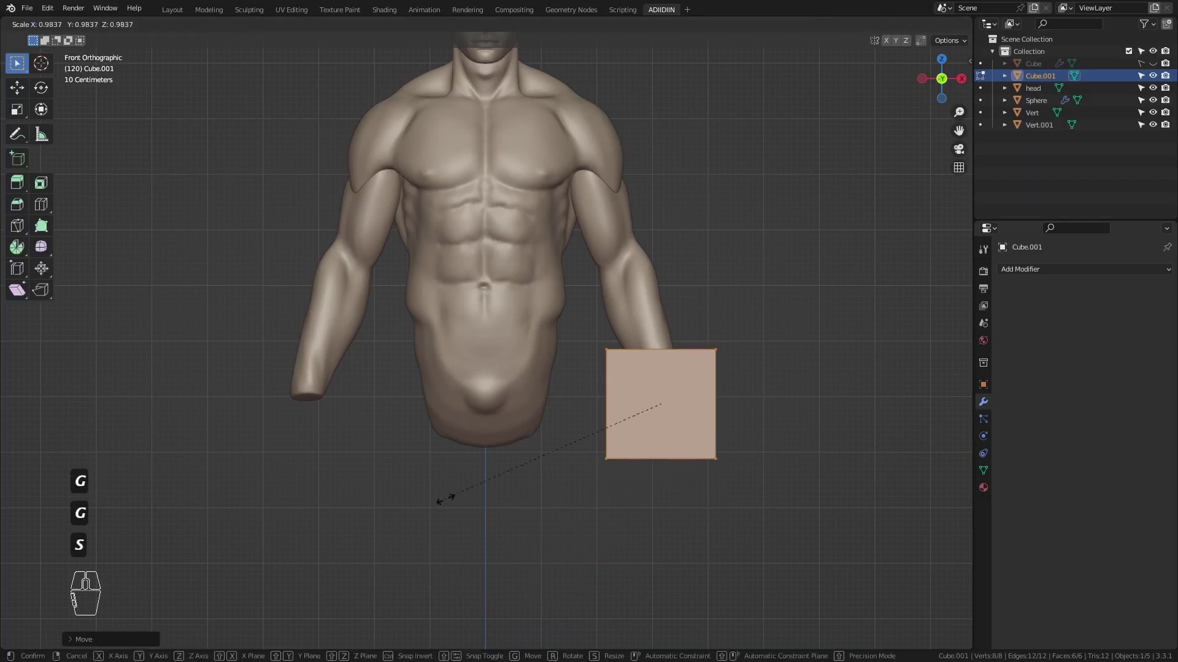
left_click(582, 476)
key("g")
left_click(586, 497)
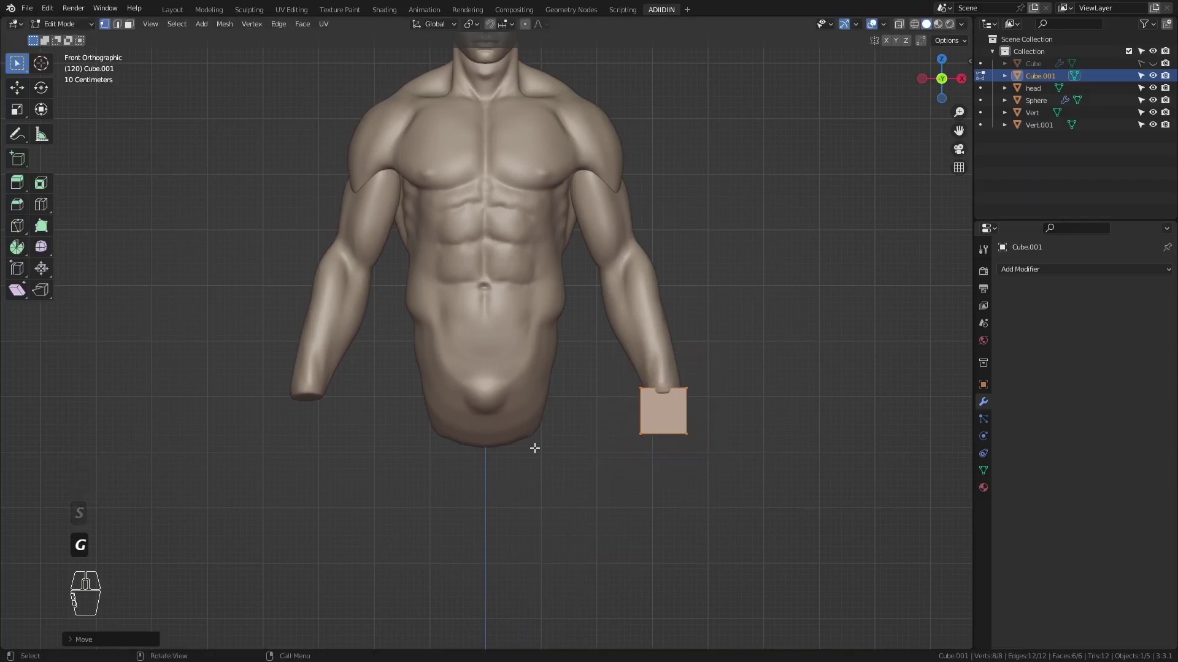
- Move the cube's lower inner vertices outward along X to taper its inner side
middle_click_drag(535, 449, 541, 378, "ctrl")
middle_click_drag(541, 379, 346, 408, "shift")
key("shift+z")
left_click_drag(600, 415, 473, 491)
key("g")
key("x")
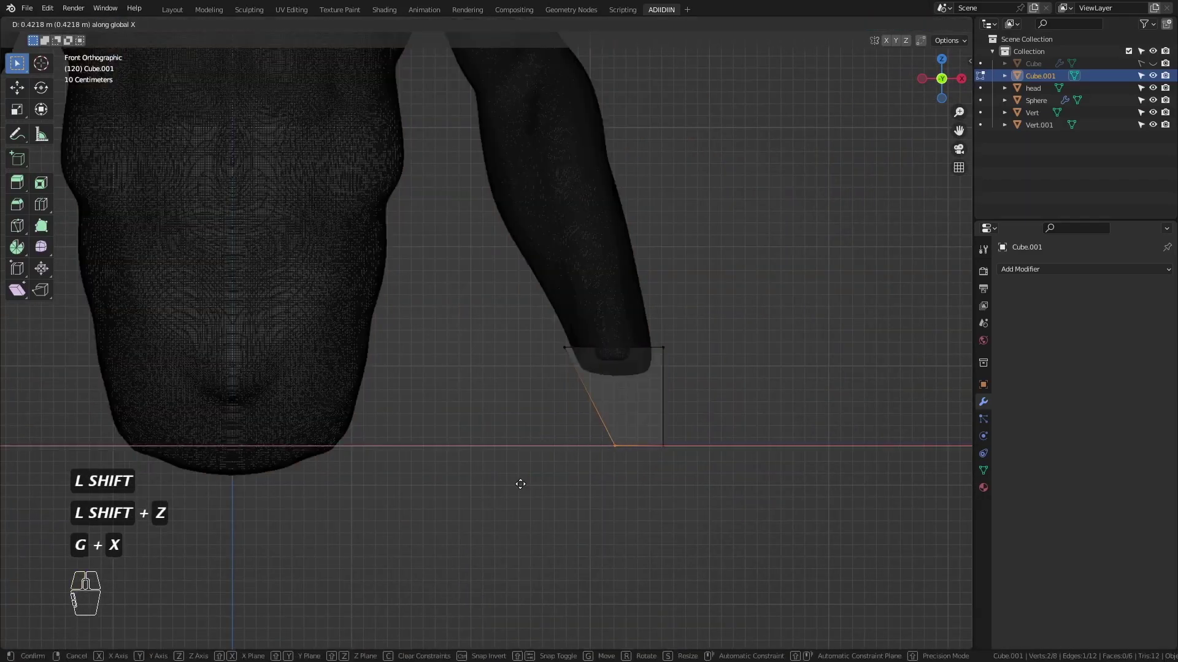
left_click(525, 482)
- Shift the cube's upper inner and upper outer vertices along X to match the wrist's width
left_click_drag(590, 324, 550, 392)
key("g")
key("x")
left_click(559, 387)
left_click_drag(634, 318, 697, 376)
key("g")
key("x")
left_click(652, 384)
- Enlarge and reposition the palm block over the wrist in side view and divide it with three centred vertical loop cuts
key("KP_3")
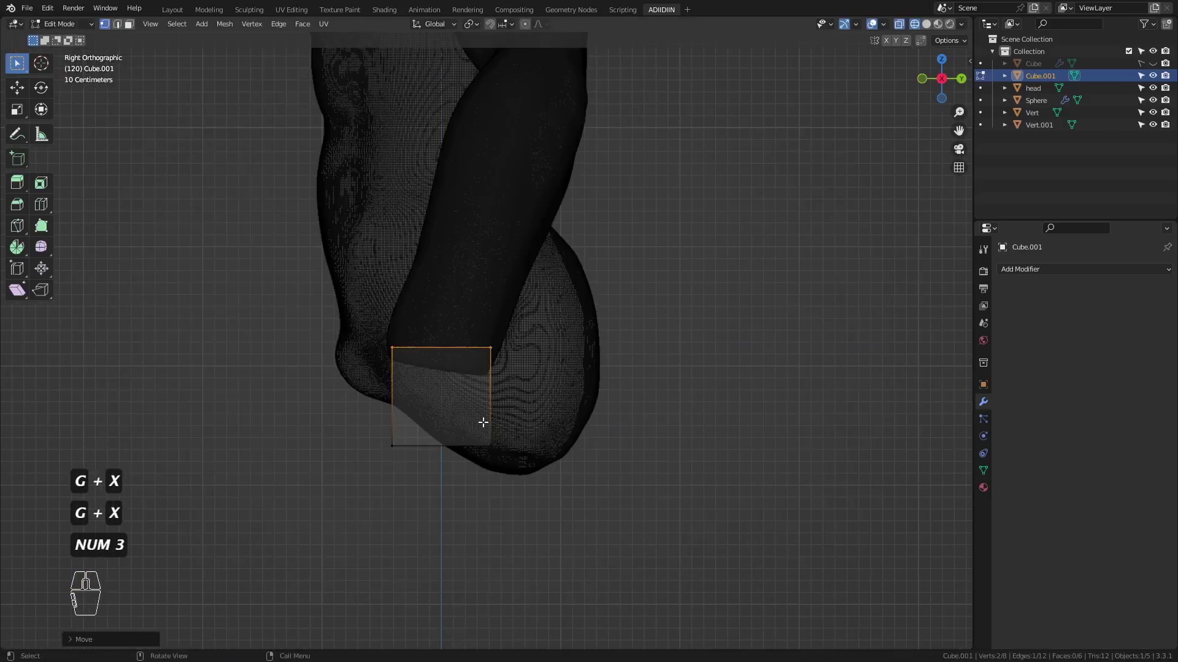
key("a")
key("s")
key("g")
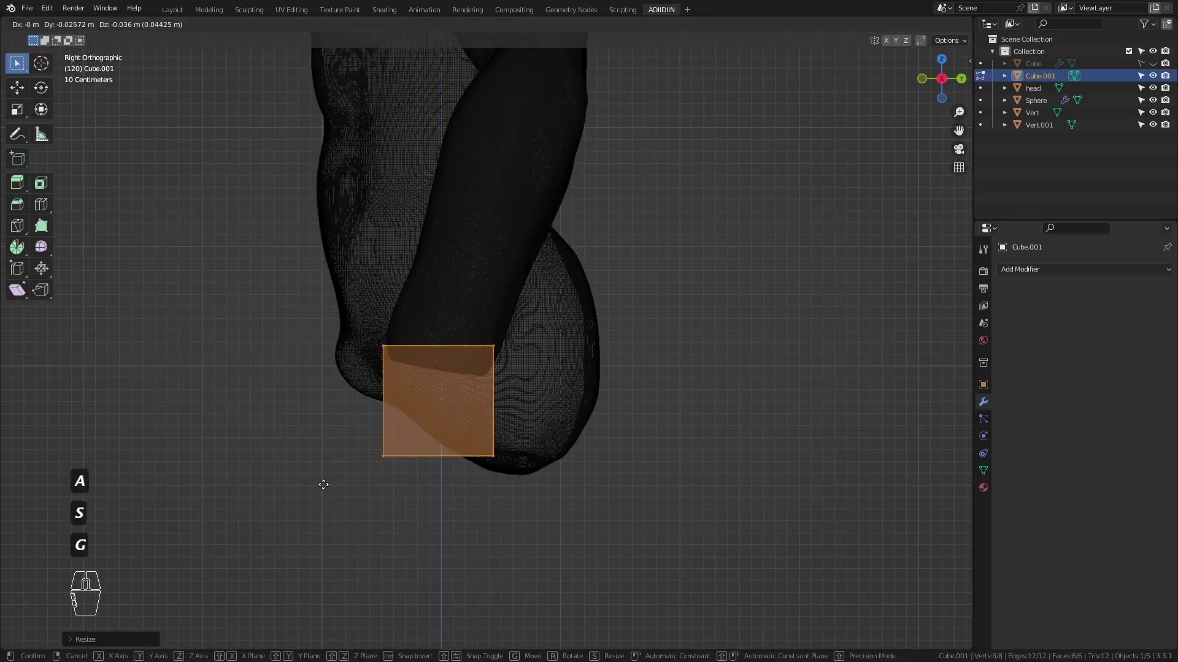
left_click(375, 400)
left_click(427, 351)
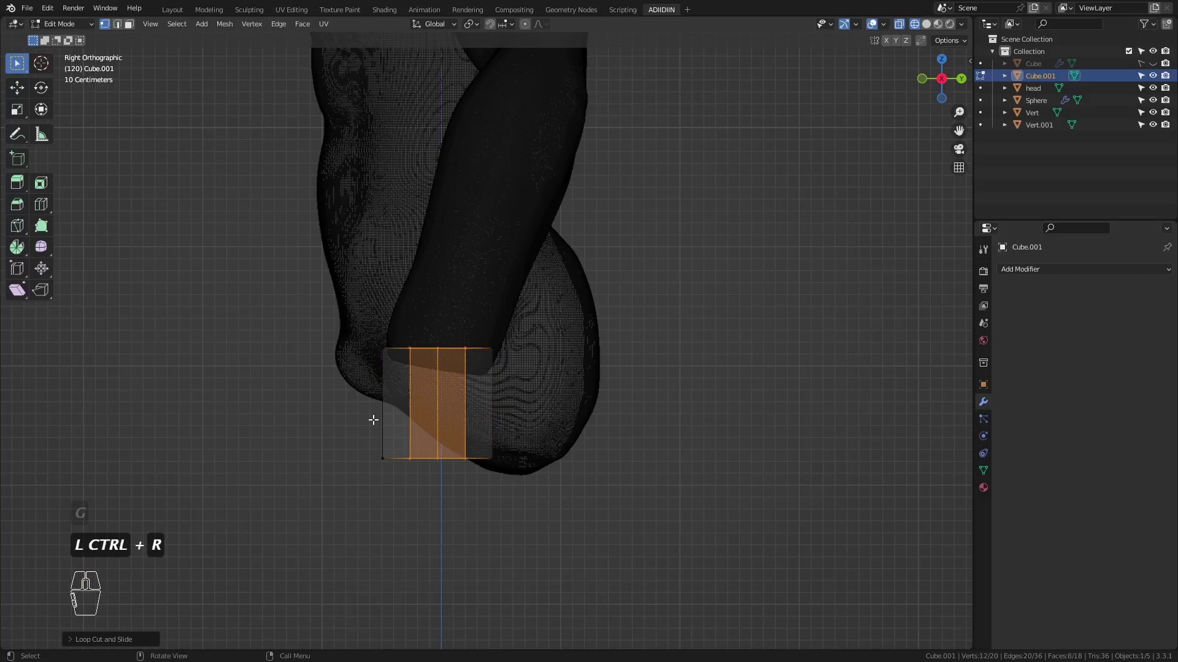
right_click(392, 419)
- Extrude the four bottom faces of the palm block individually downward to form the fingers
key("shift+z")
key("3")
middle_click_drag(394, 427, 423, 351)
left_click(423, 351)
left_click(526, 362, "ctrl")
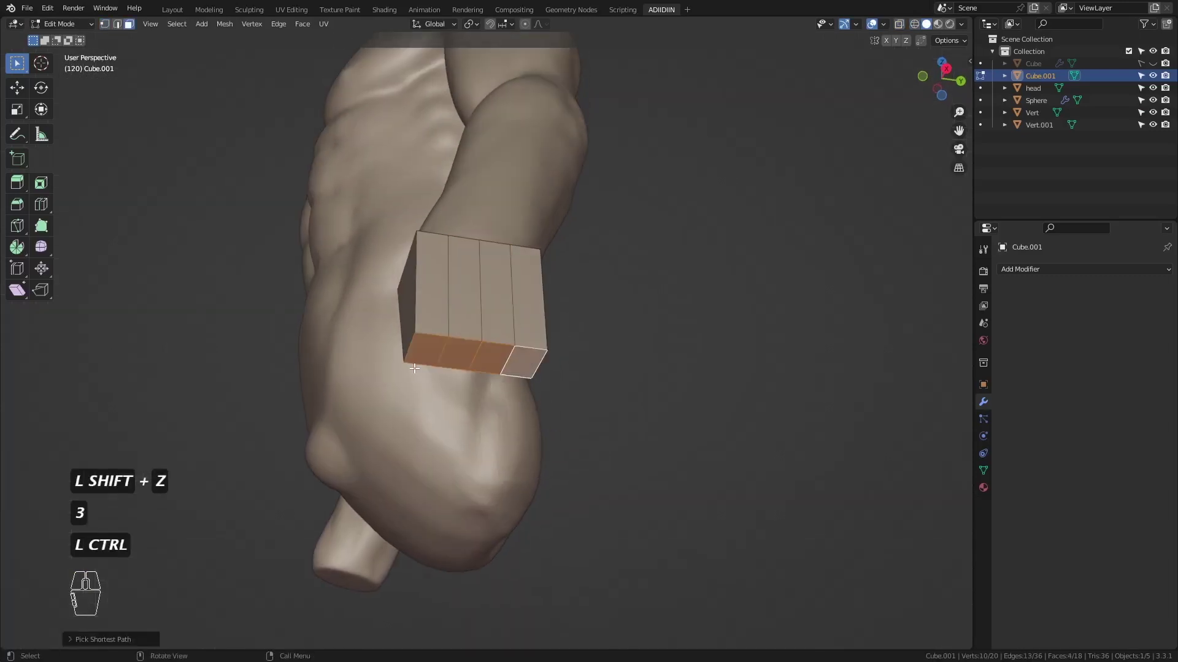
key("KP_3")
left_click_drag(17, 189, 73, 256)
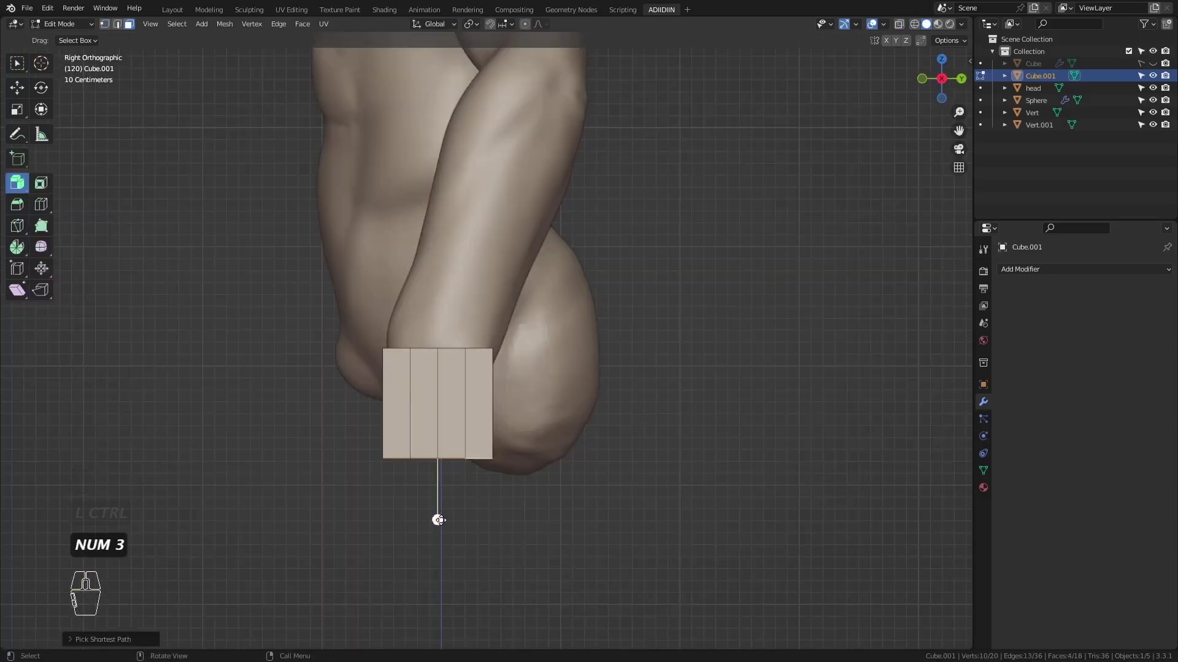
left_click_drag(436, 518, 444, 459)
- Set the pivot point to Individual Origins and scale down the four fingertip faces to taper the fingers
left_click(476, 24)
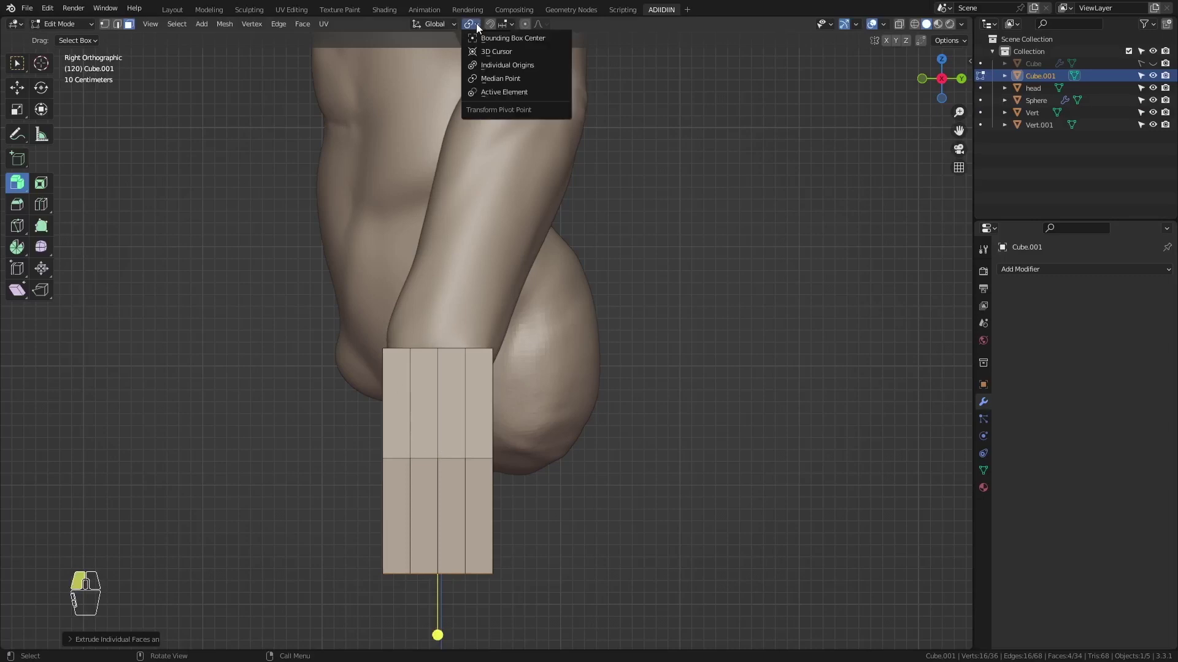
left_click(487, 65)
key("s")
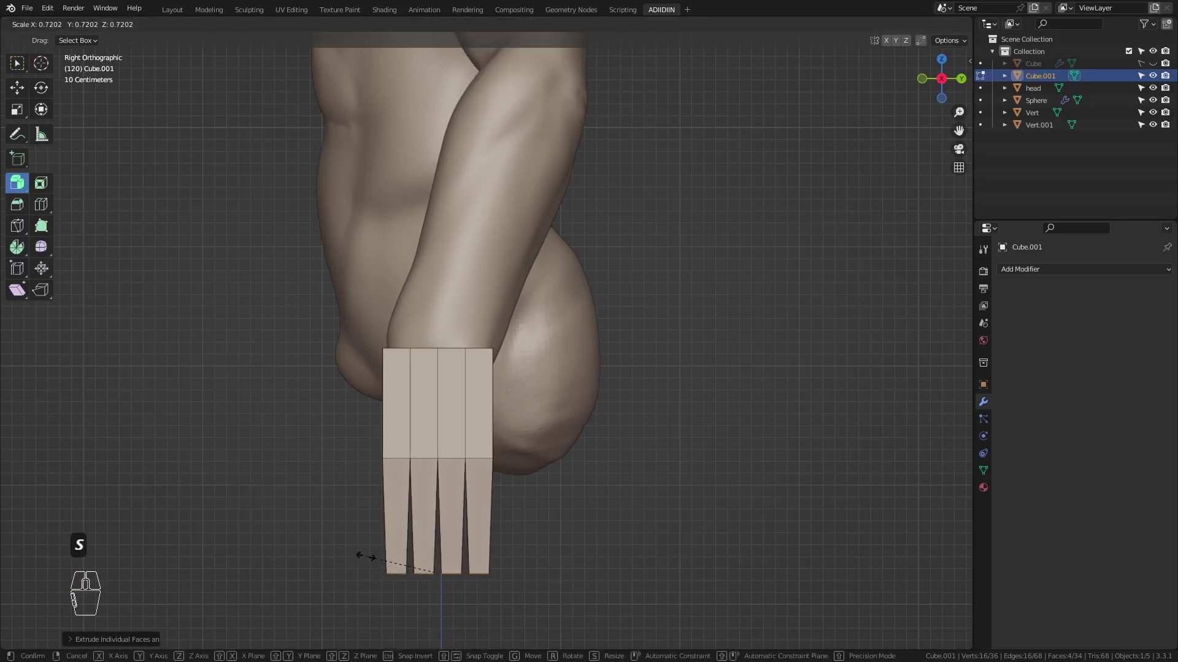
left_click(370, 554)
- Rotate the row of knuckle vertices slightly so it rises toward the little finger
middle_click_drag(351, 545, 392, 452, "shift")
middle_click_drag(393, 453, 474, 343, "ctrl")
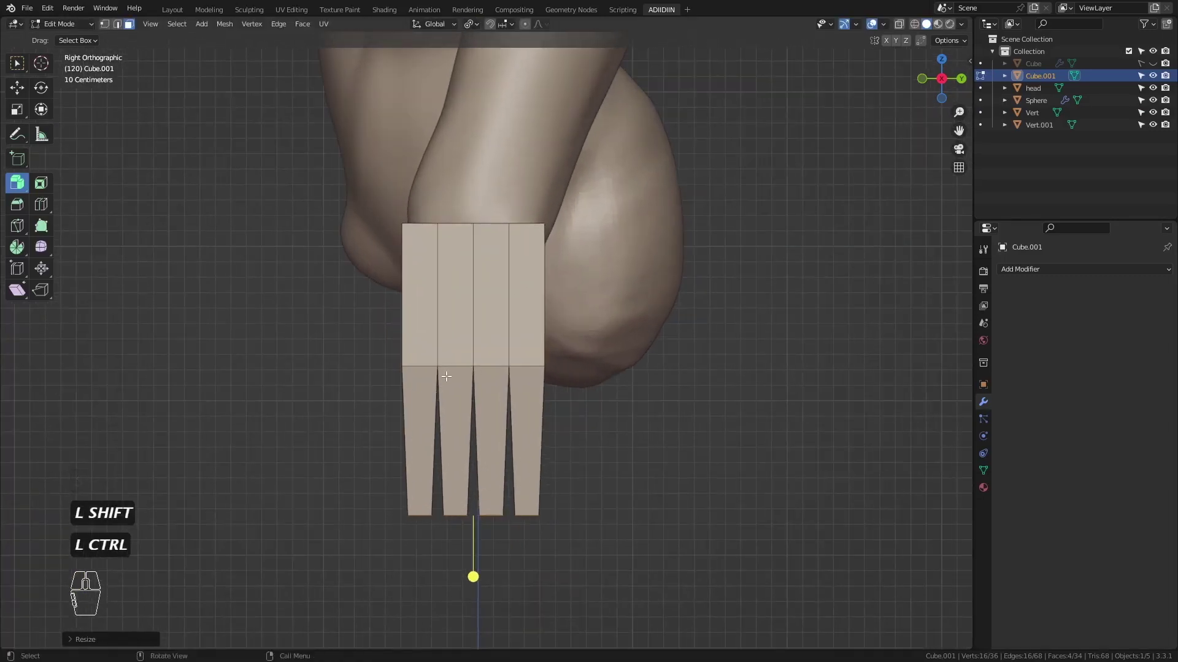
key("1")
key("shift+z")
left_click_drag(368, 340, 576, 401)
key("r")
left_click(342, 517)
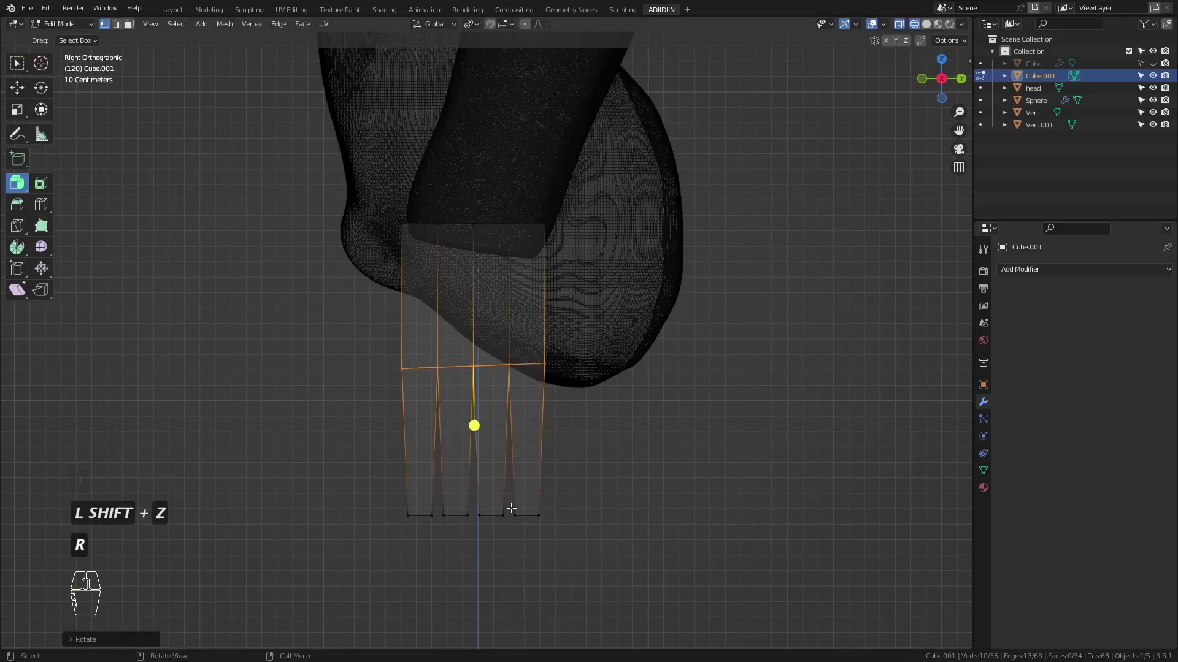
- Shorten the little finger by raising its tip, and raise the index and ring fingertips along Z
left_click_drag(510, 507, 554, 534)
key("g")
left_click(455, 460)
left_click_drag(400, 503, 437, 529)
left_click_drag(513, 503, 475, 538, "shift")
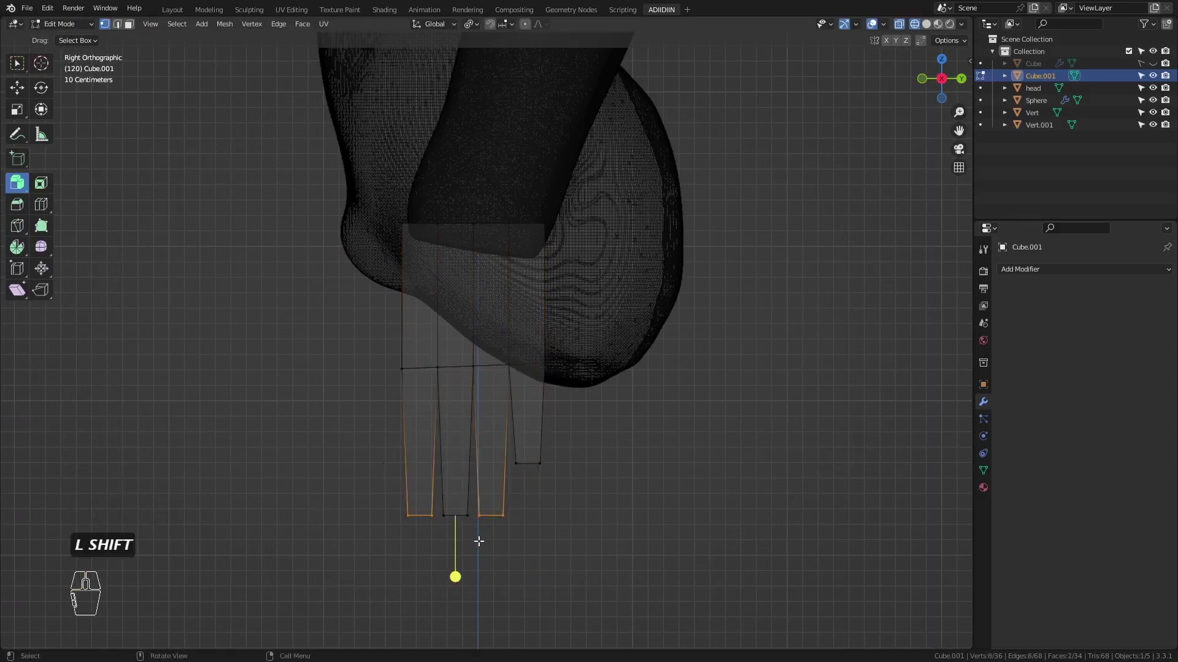
key("g")
key("z")
left_click(464, 499)
- Move the index fingertip up and outward and rotate it so the finger spreads from the middle finger
left_click_drag(438, 473, 403, 498)
key("g")
left_click(390, 489)
key("r")
left_click(367, 479)
key("g")
left_click(362, 475)
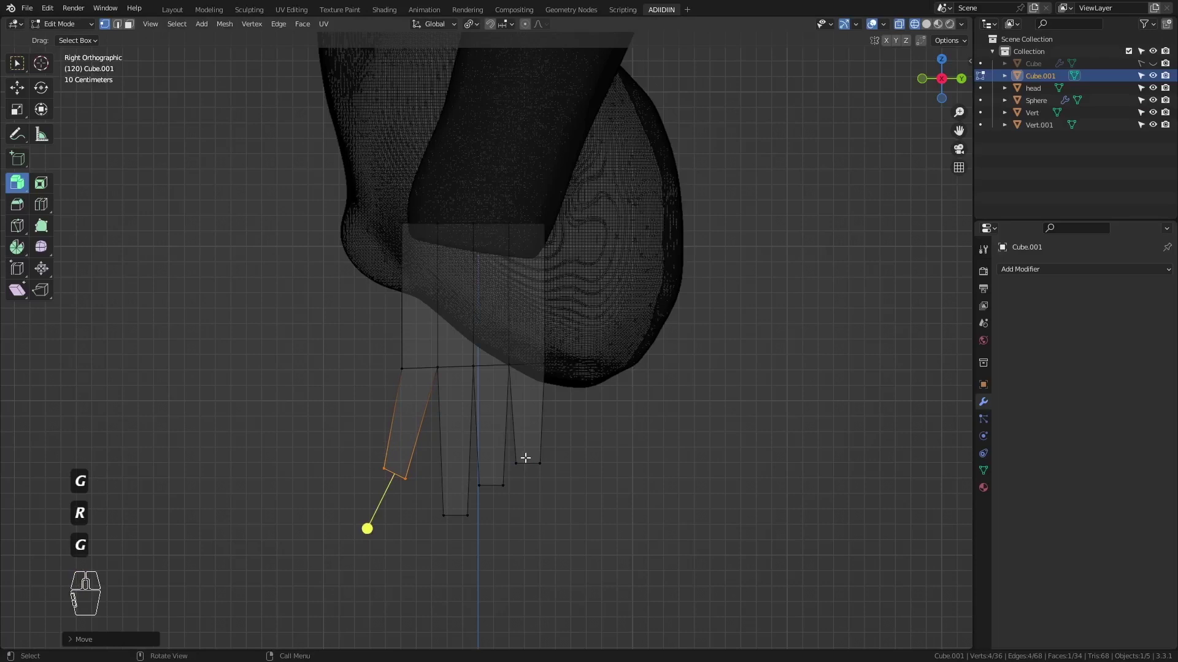
- Rotate the little fingertip and angle the finger outward from the ring finger
left_click_drag(507, 448, 553, 486)
key("r")
left_click(585, 488)
left_click(530, 514)
- Lengthen all four fingers by moving their tips down along Z
left_click_drag(366, 407, 515, 521)
key("g")
key("z")
left_click(441, 536)
- Add a horizontal loop cut near the wrist end of the palm and scale the top vertices inward
key("ctrl+r")
left_click(431, 304)
left_click(432, 255)
left_click_drag(361, 195, 584, 227)
key("s")
left_click(326, 349)
- Extrude the palm's thumb-side face outward and narrow the extruded face along Z
key("3")
key("shift+z")
middle_click_drag(360, 331, 490, 324)
left_click(644, 315)
key("KP_3")
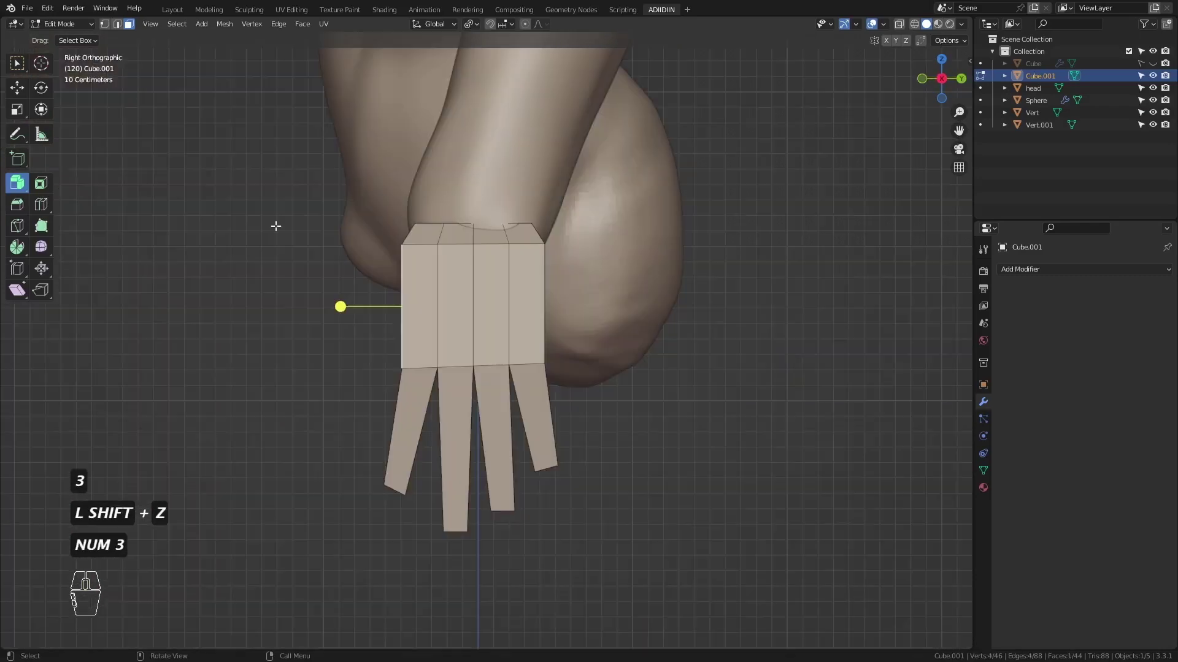
left_click_drag(17, 183, 71, 184)
key("e")
left_click(340, 413)
key("s")
key("z")
left_click(377, 365)
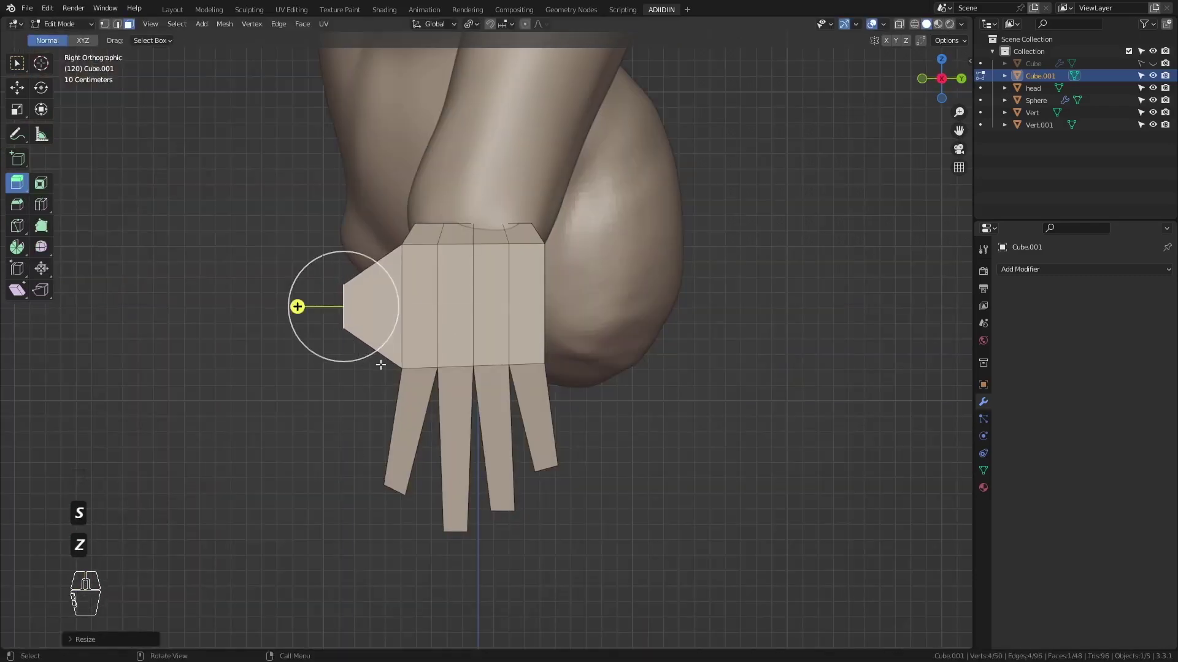
- Move the extruded thumb-base face and rotate it to point diagonally downward
key("g")
left_click(396, 389)
key("r")
left_click(460, 422)
- Narrow the thumb-base face along X in front view and move it toward the body
key("w")
key("KP_1")
key("s")
key("x")
left_click(607, 349)
key("g")
left_click(571, 348)
- Align the thumb-base face's vertices in pairs by scaling them to 0 along X
key("1")
left_click(594, 313)
left_click(618, 344, "shift")
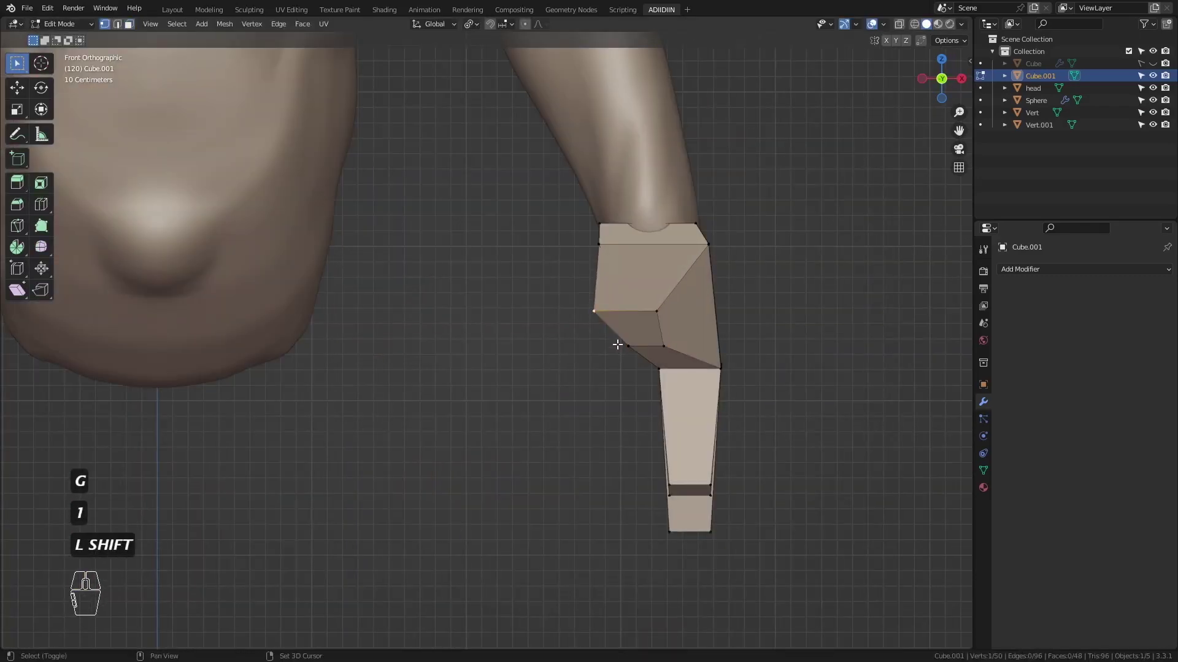
key("s")
key("x")
key("KP_0")
key("KP_Enter")
key("s")
key("x")
key("KP_0")
key("KP_Enter")
- Extrude the thumb-base face in side view to form the thumb
key("3")
left_click(633, 329)
key("KP_3")
key("e")
left_click(332, 495)
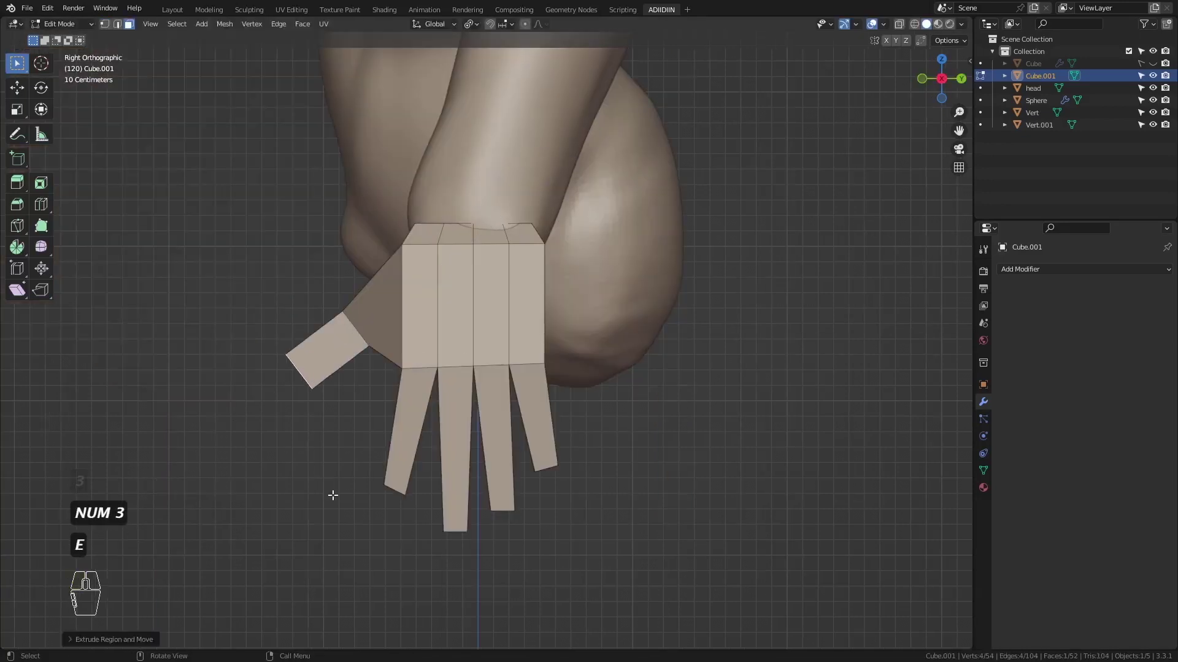
- Scale down and rotate the thumb's tip, and shift the vertices at the thumb's base toward the palm
key("s")
left_click(322, 451)
key("r")
left_click(344, 424)
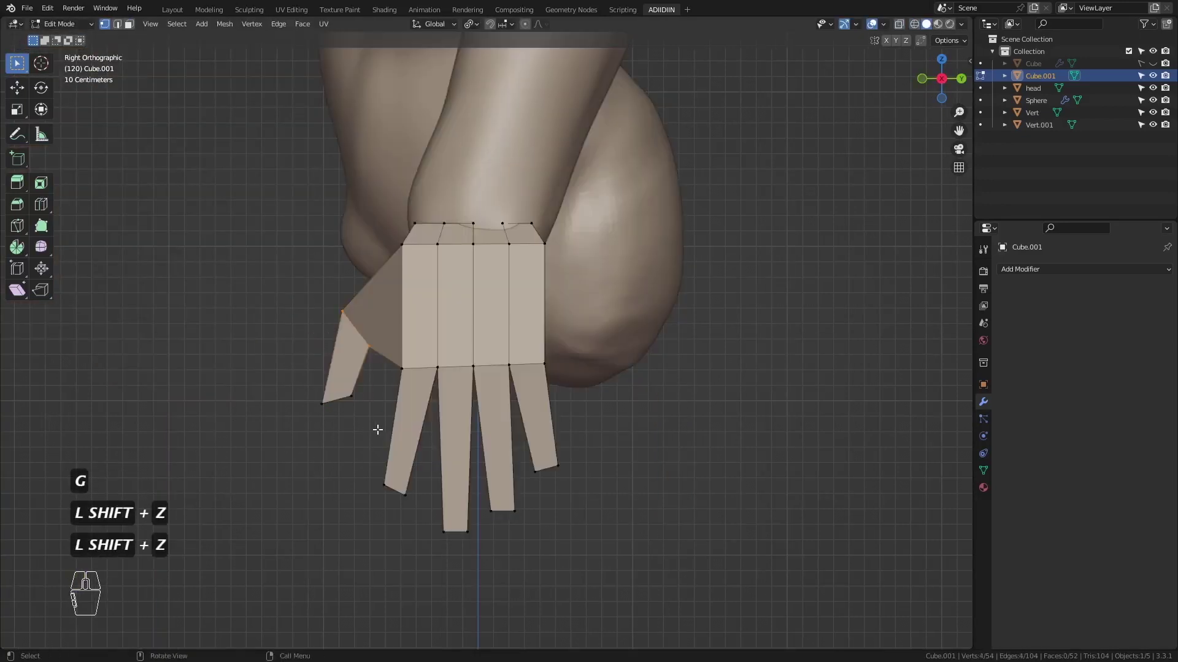
key("g")
left_click(391, 437)
- Fine-tune the position and size of the index, little and ring fingertips
key("3")
key("shift+z")
key("1")
left_click_drag(366, 468, 420, 512)
left_click_drag(521, 450, 561, 503)
key("g")
key("s")
left_click_drag(471, 490, 528, 535)
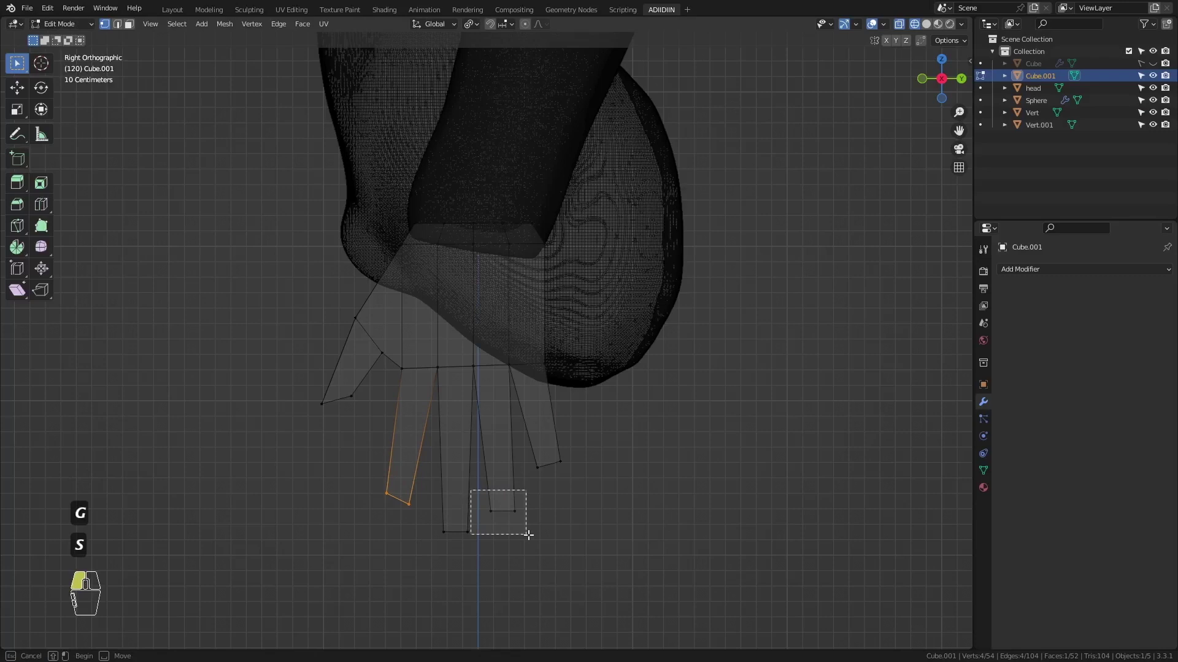
- Isolate the index finger's faces, make a face set from the visible geometry in Sculpt Mode and reveal the whole hand
key("3")
left_click_drag(368, 389, 439, 541)
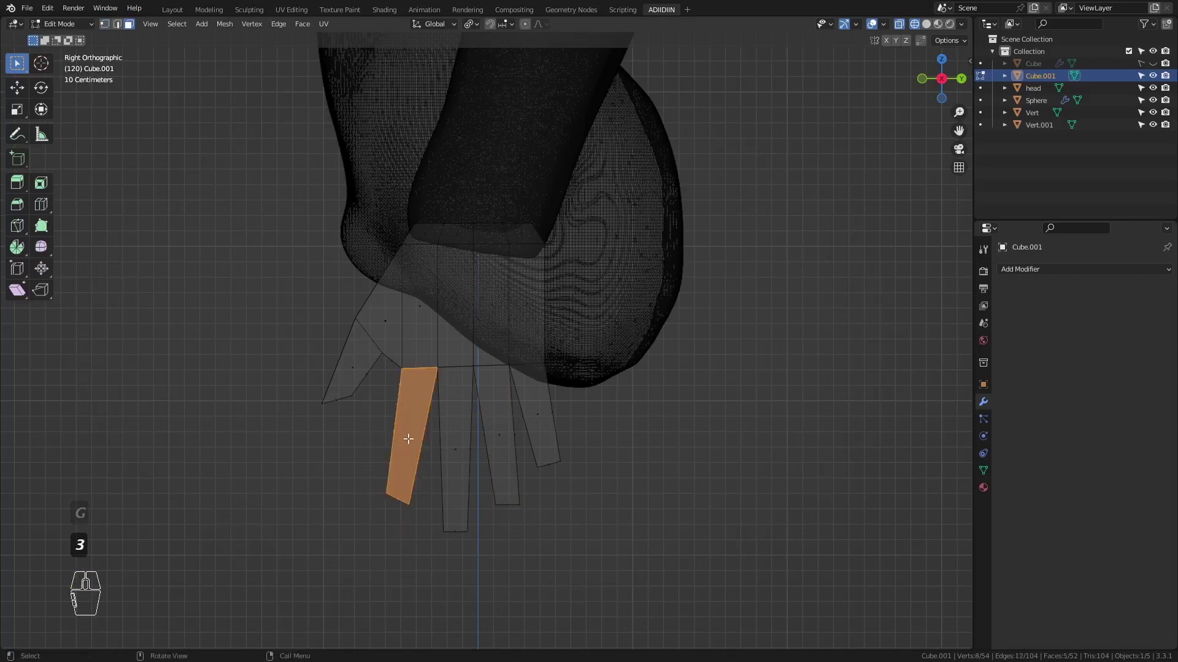
key("shift+h")
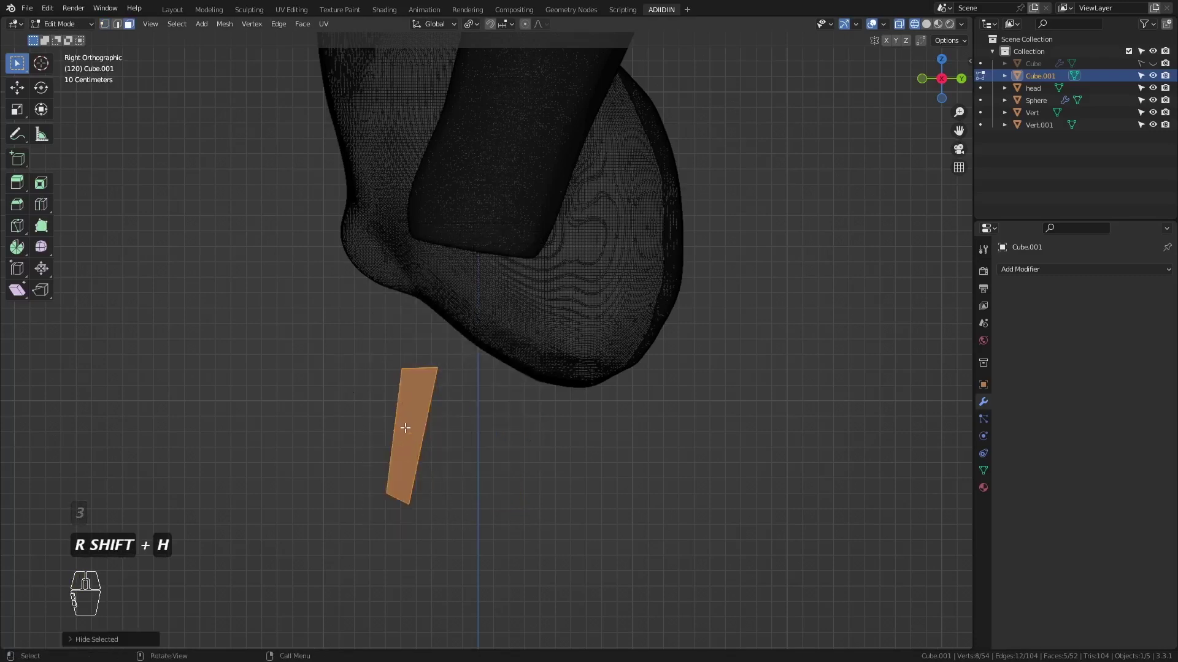
key("ctrl+Tab")
key("q")
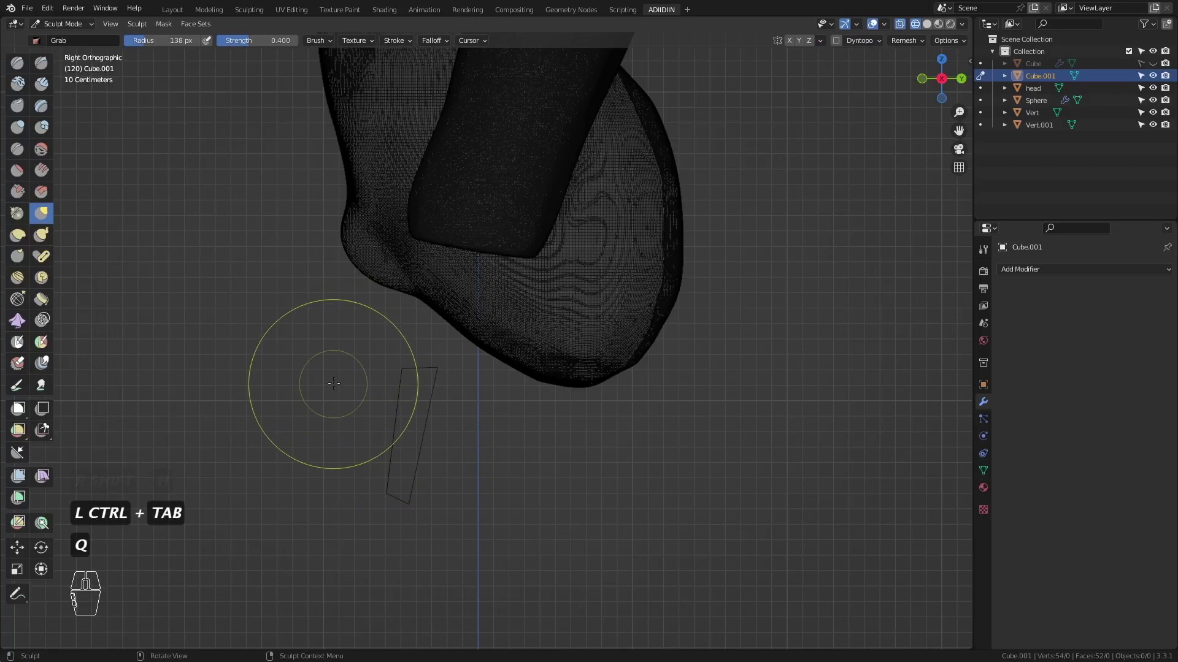
key("shift+z")
key("w")
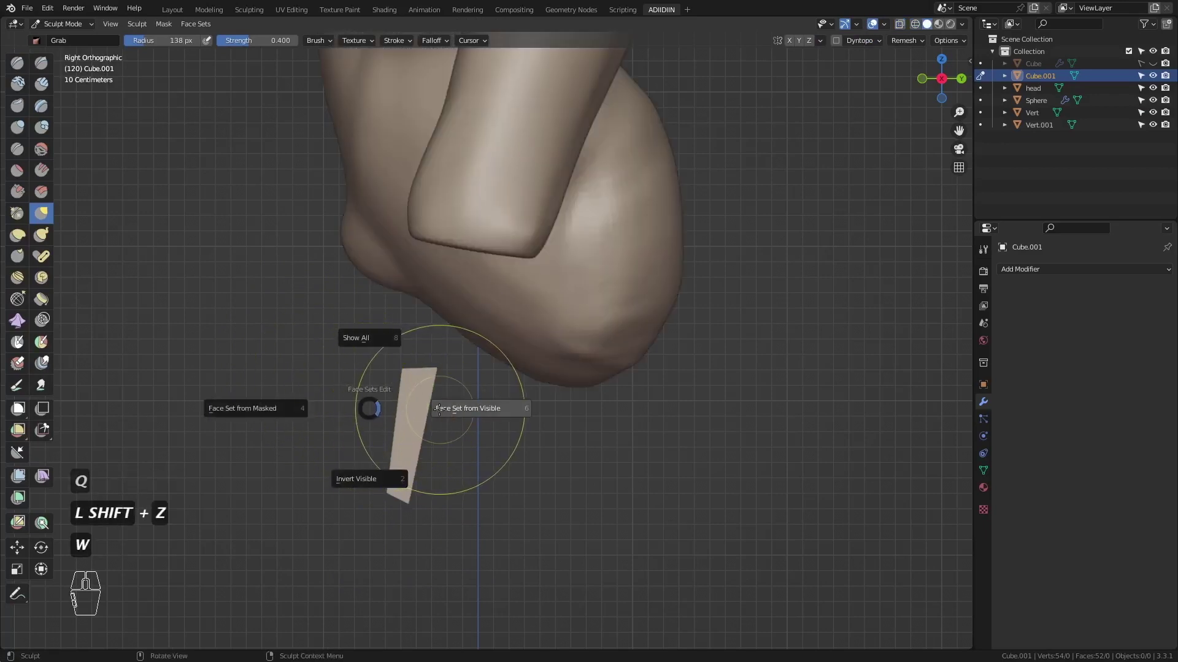
left_click(439, 409)
key("alt+h")
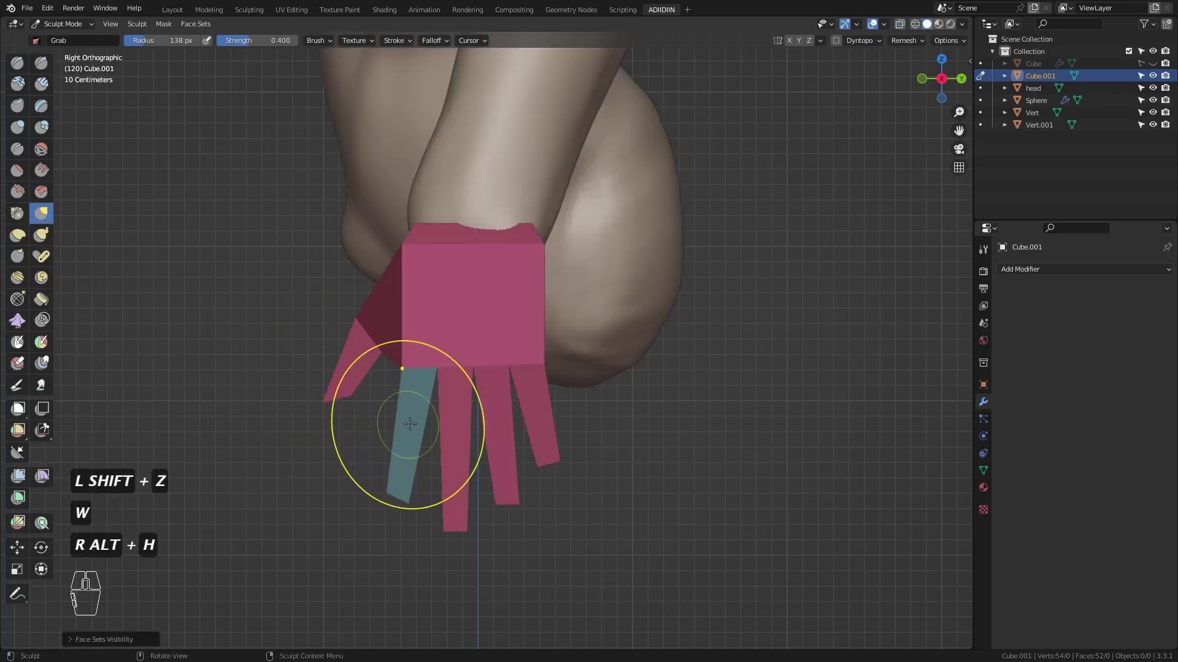
- Isolate the middle finger's faces, create a face set from them and reveal the rest of the hand
key("Tab")
key("shift+z")
key("shift+h")
key("ctrl+Tab")
key("w")
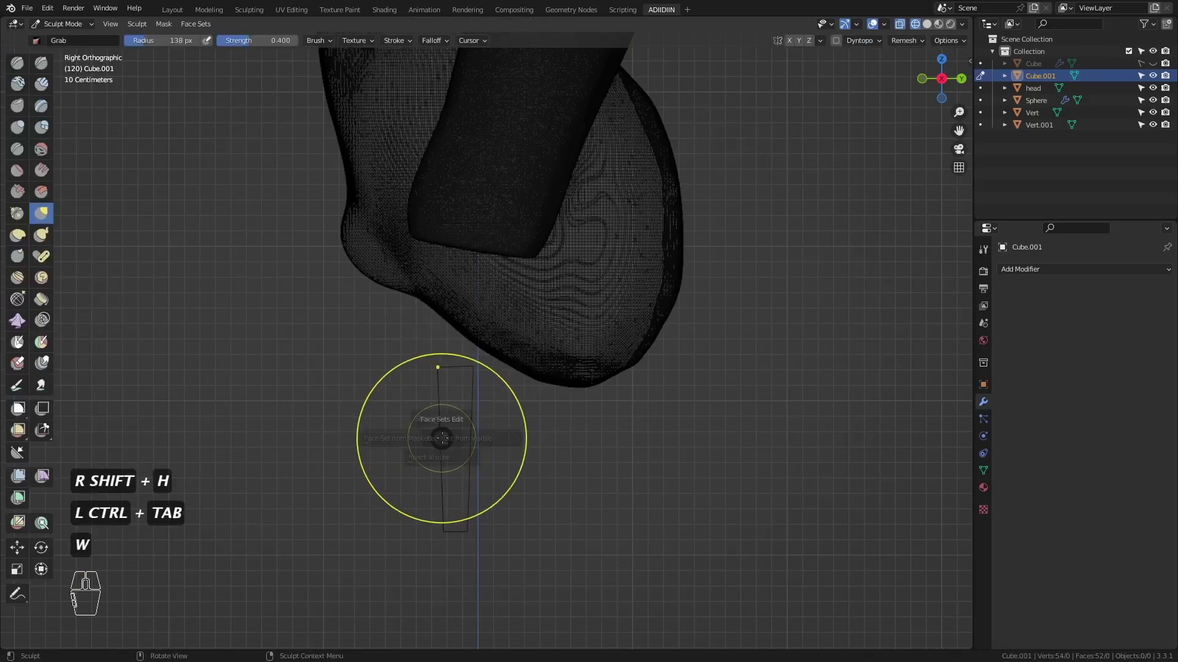
key("shift+z")
key("alt+h")
- Isolate the ring finger's faces, create a face set from them and unhide the remaining geometry
key("Tab")
key("shift+z")
key("shift+h")
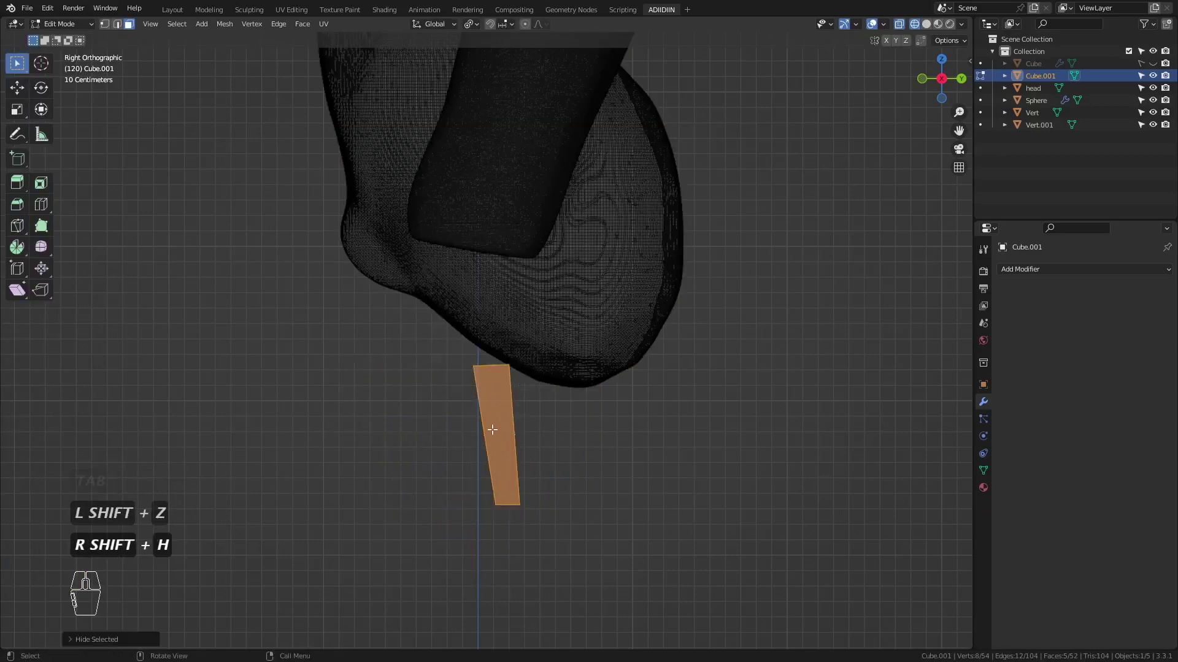
key("ctrl+Tab")
key("w")
key("alt+h")
- Isolate the little finger's faces, create a face set from the visible geometry in Sculpt Mode and reveal the hand
key("Tab")
left_click(542, 419)
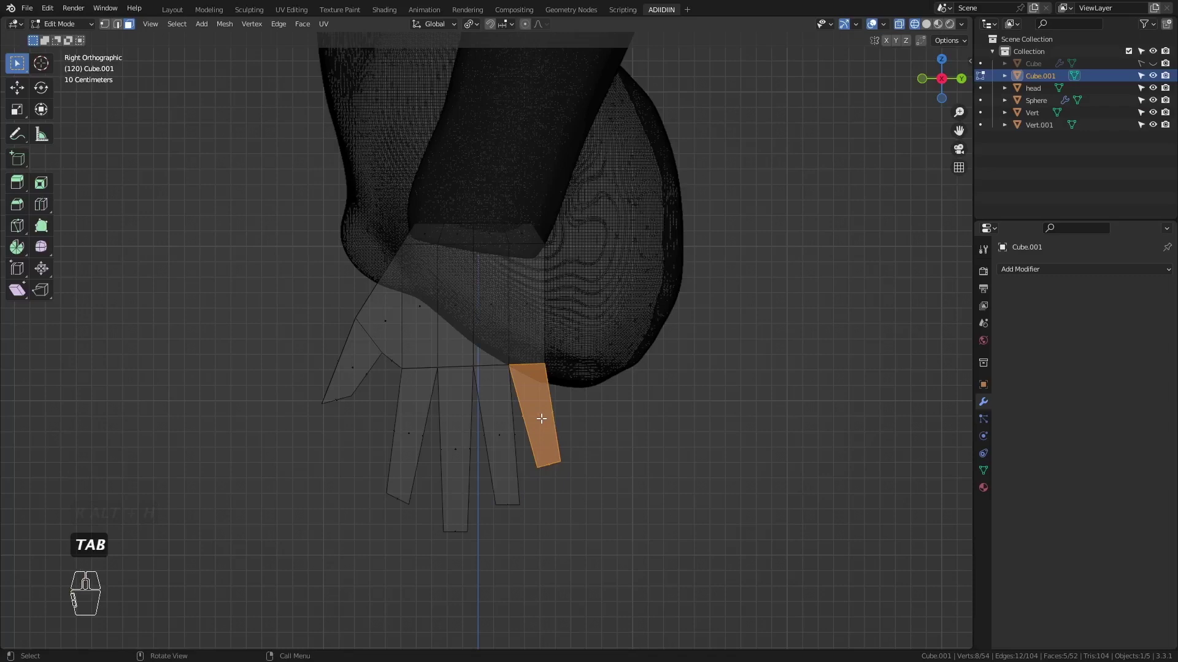
key("shift+h")
key("ctrl+Tab")
key("w")
key("alt+h")
- Isolate the thumb's faces, create a face set from them, reveal the whole hand and return to solid shading
key("Tab")
left_click(337, 368)
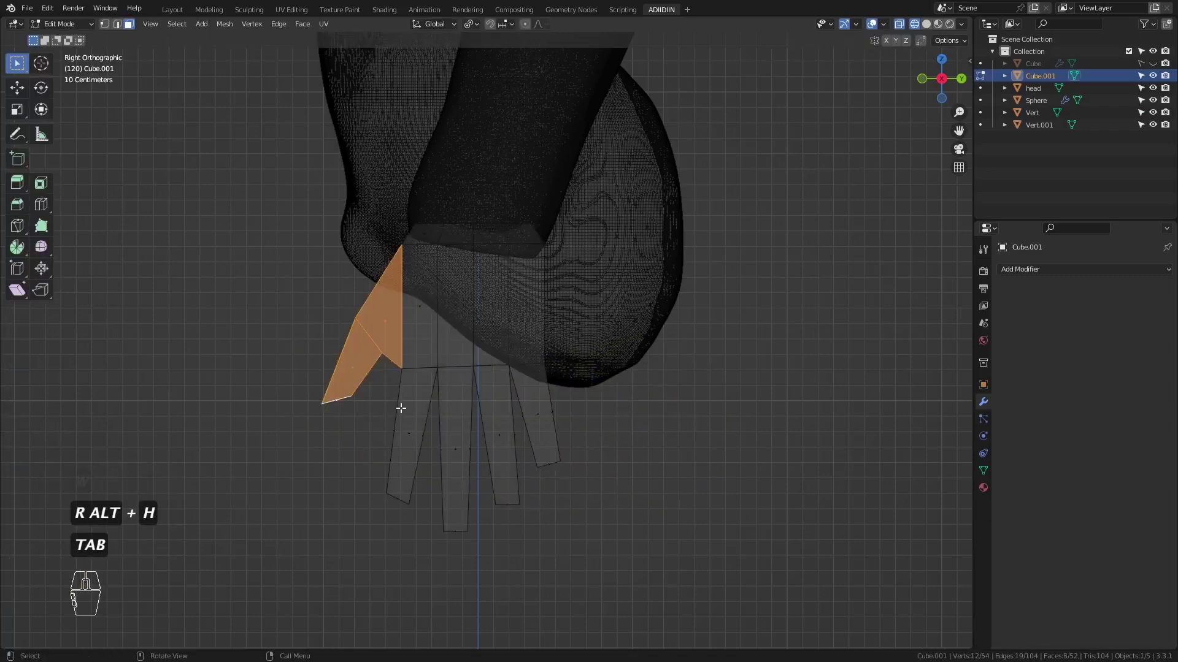
key("shift+h")
key("ctrl+Tab")
key("w")
key("alt+h")
key("shift+z")
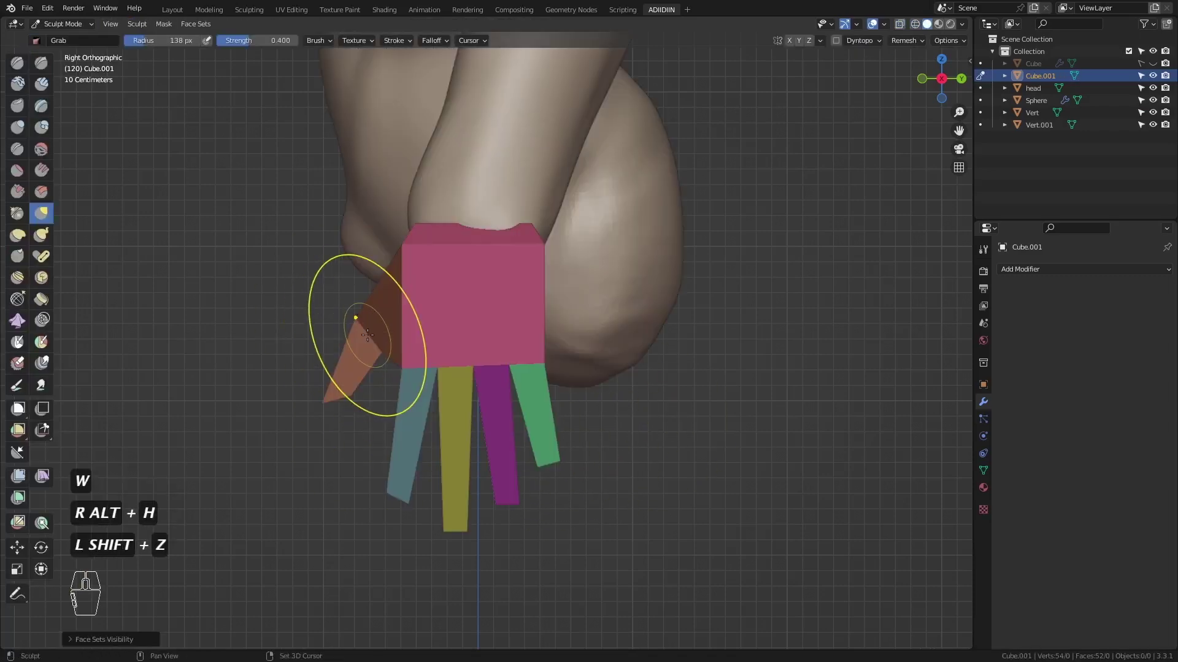
- Add two loop cuts across each of the index, middle, ring and little fingers
key("Tab")
key("ctrl+r")
double_click(397, 419)
key("ctrl+r")
double_click(439, 438)
key("ctrl+r")
double_click(485, 430)
key("ctrl+r")
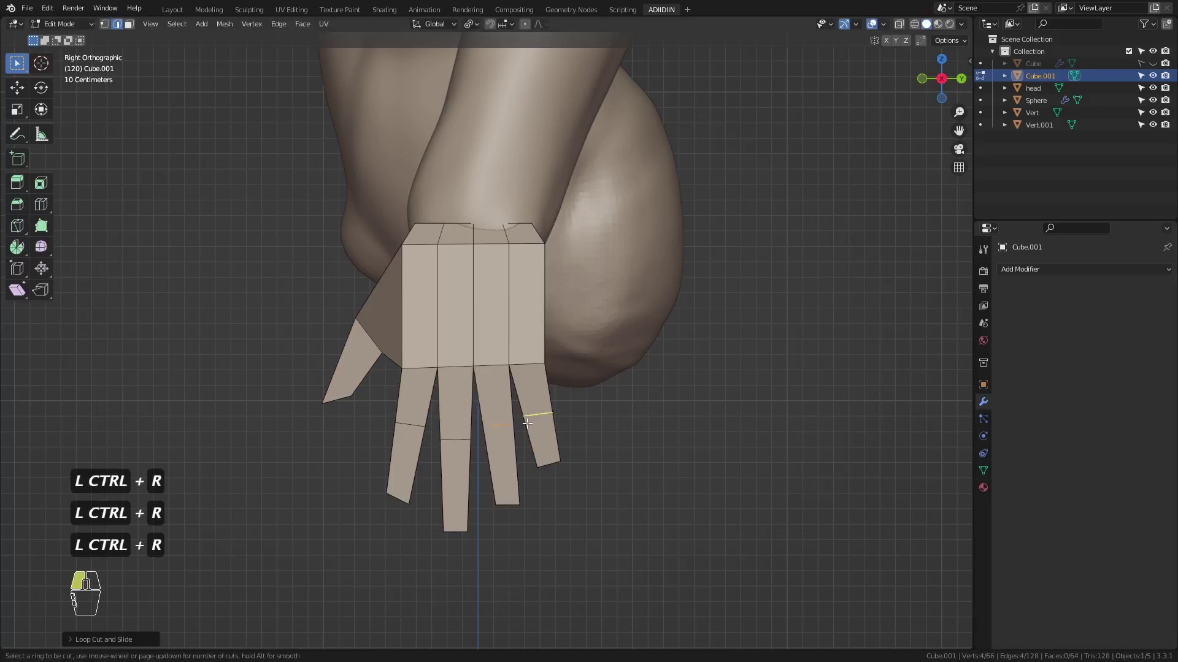
double_click(395, 453)
- Bevel the edge loop at the thumb's lower joint with two segments
left_click(368, 336, "alt")
key("ctrl+b")
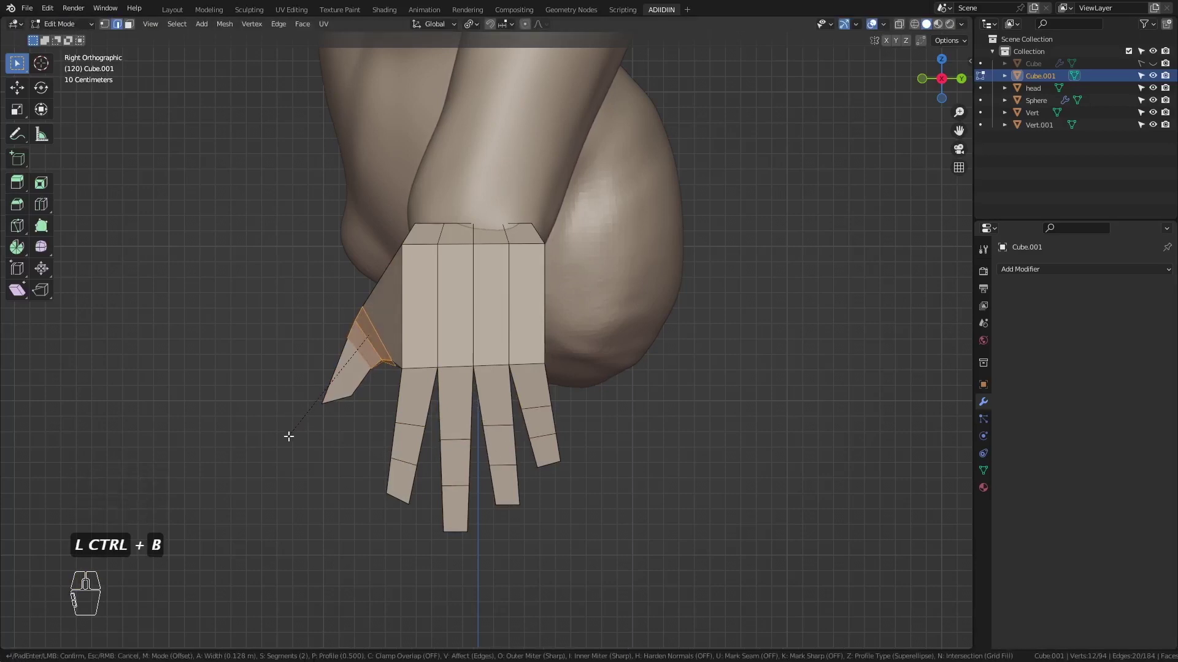
left_click(284, 444)
- Add a level 2 Subdivision modifier to the hand in Object Mode and apply it
key("ctrl+Tab")
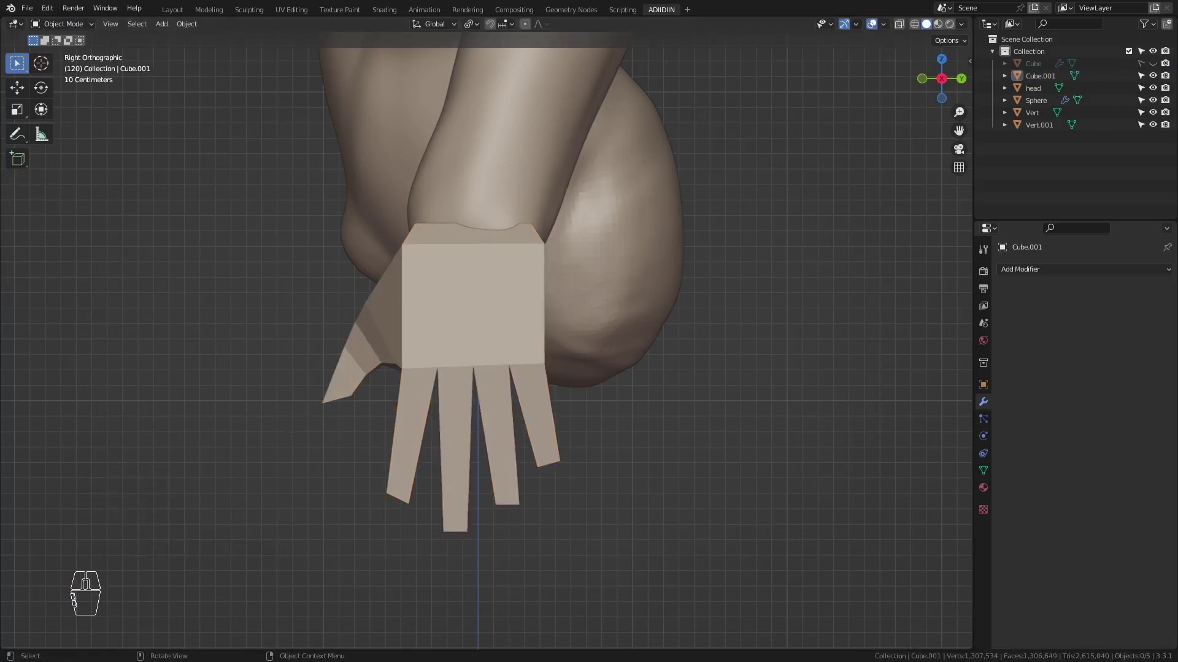
left_click(416, 306)
key("ctrl+2")
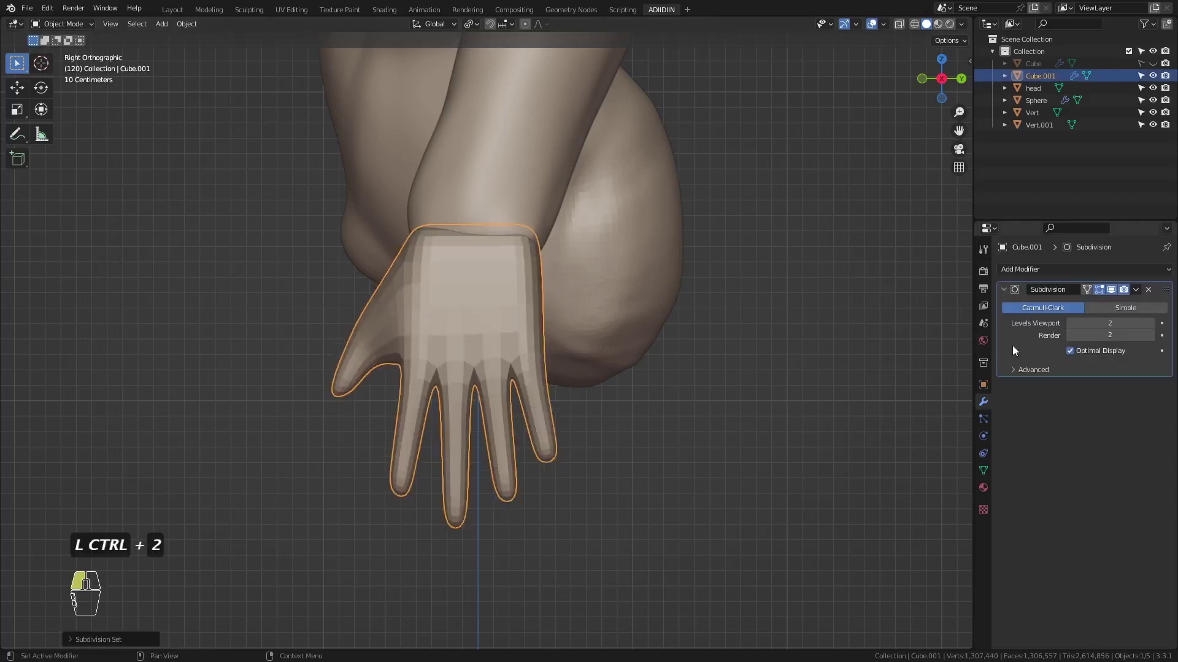
key("ctrl+a")
- Switch the hand to Sculpt Mode and turn off the display of face set colours
key("ctrl+Tab")
left_click(884, 23)
left_click(807, 332)
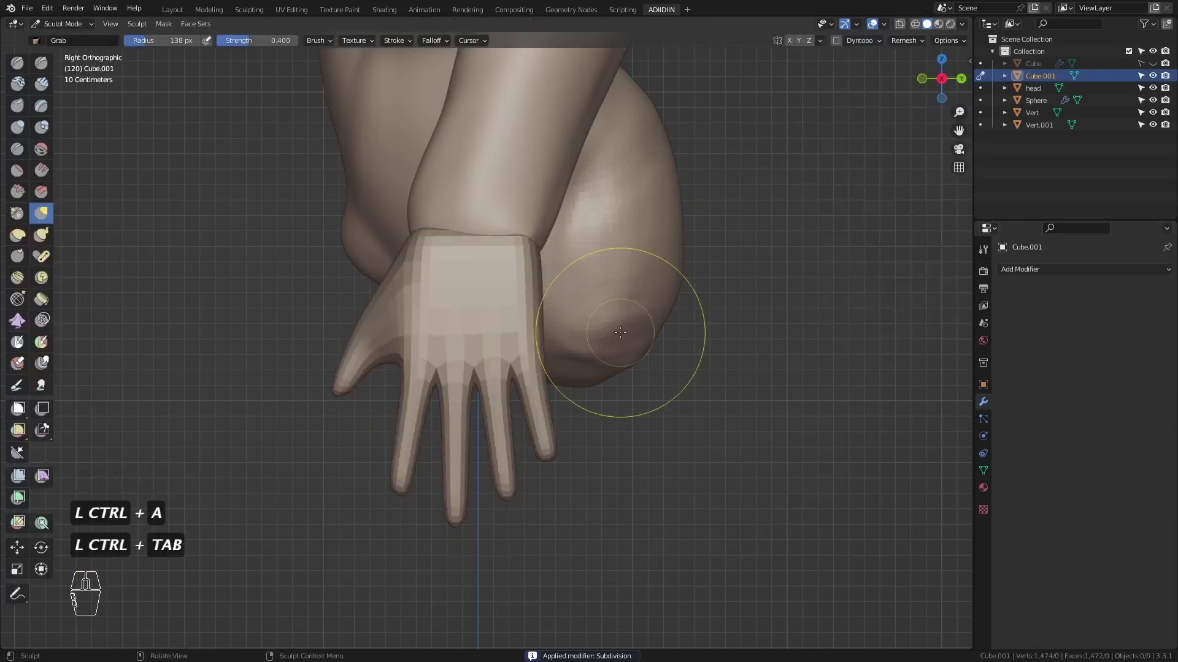
- Pull the thumb's outer base outward and reshape its tip with the Grab brush in side view
key("f")
left_click(357, 354)
left_click_drag(372, 294, 348, 282)
key("f")
left_click(334, 328)
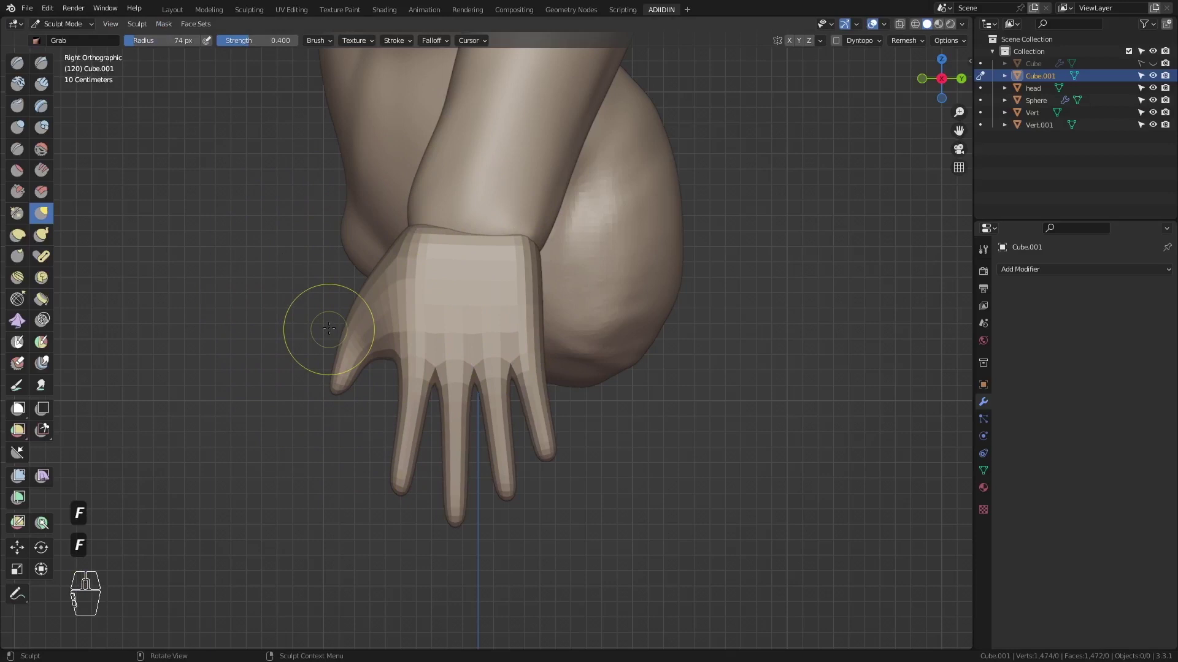
key("f")
left_click(340, 328)
left_click_drag(348, 383, 341, 396)
mouse_move(338, 397)
left_mouse_down()
mouse_move(307, 390)
mouse_move(354, 389)
left_mouse_up()
- Reshape the inner edge where the thumb meets the palm and swing the thumb slightly outward with a larger Grab brush
key("f")
left_click(465, 368)
mouse_move(392, 347)
left_mouse_down()
mouse_move(391, 337)
mouse_move(373, 343)
left_mouse_up()
key("f")
left_click(333, 399)
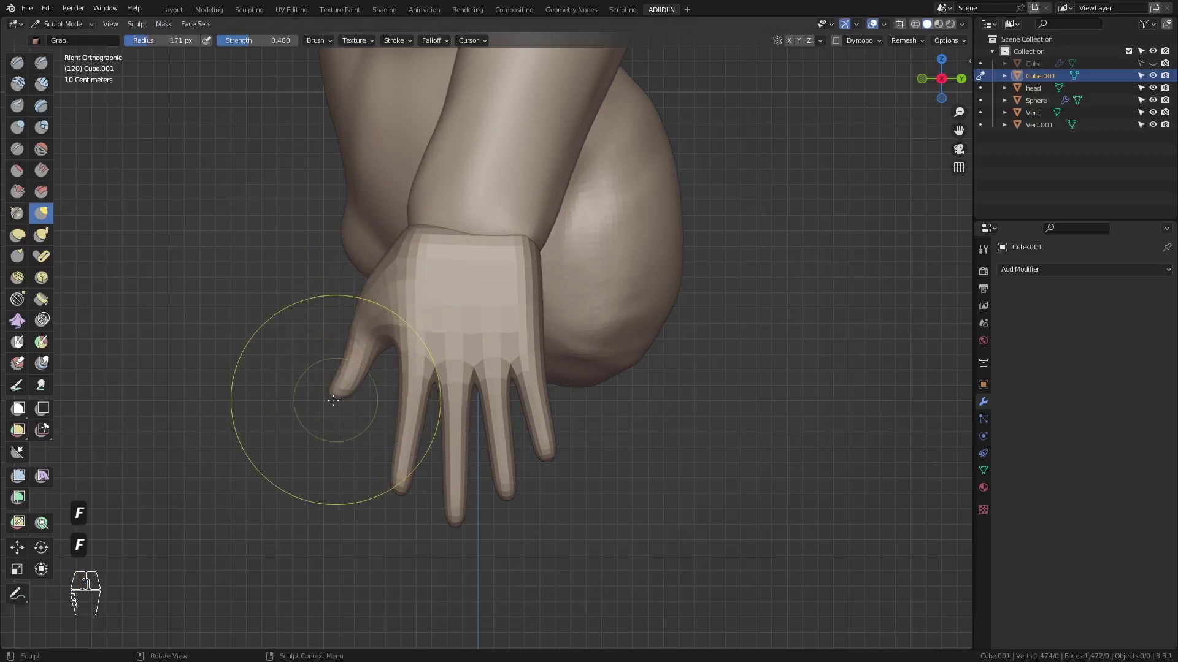
left_click_drag(303, 380, 302, 378)
- Grab the thumb and the inner edge of the palm inward in front view to refine the hand's silhouette
key("KP_1")
key("f")
left_click(678, 389)
left_click_drag(627, 382, 605, 371)
key("f")
left_click(649, 288)
left_click_drag(614, 291, 602, 295)
left_click_drag(606, 325, 600, 327)
key("f")
left_click(602, 365)
left_click_drag(608, 352, 603, 349)
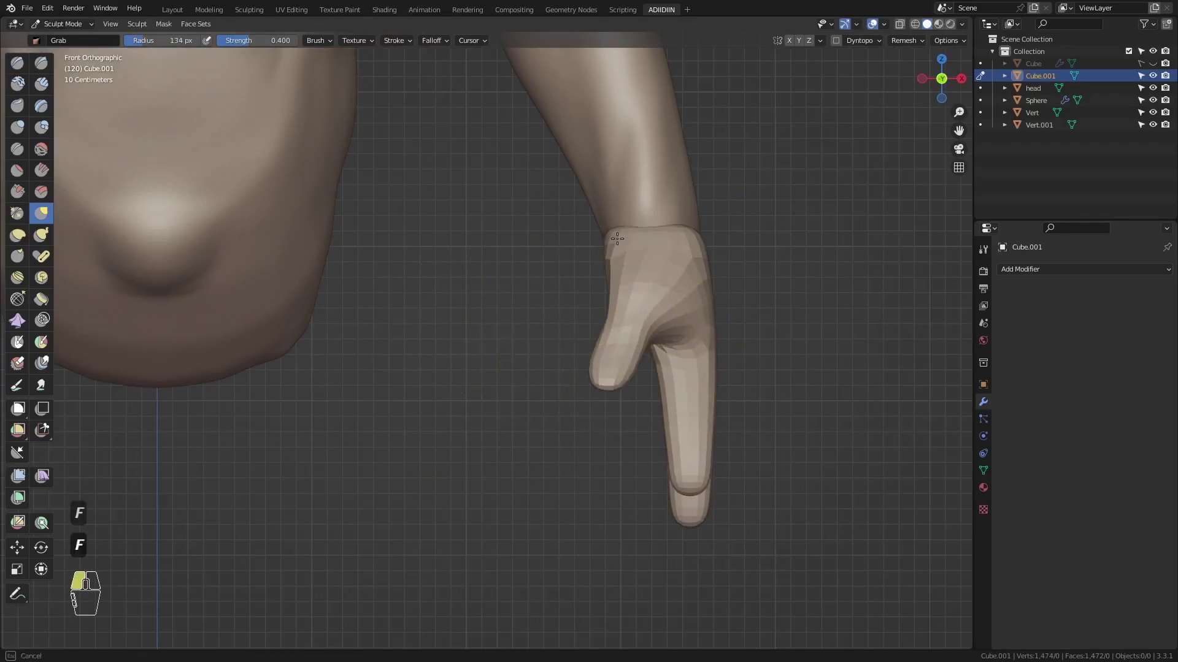
- Isolate the index and middle fingers' face sets one at a time, bend each finger with Grab and unhide the hand
key("h")
left_click_drag(660, 381, 680, 387)
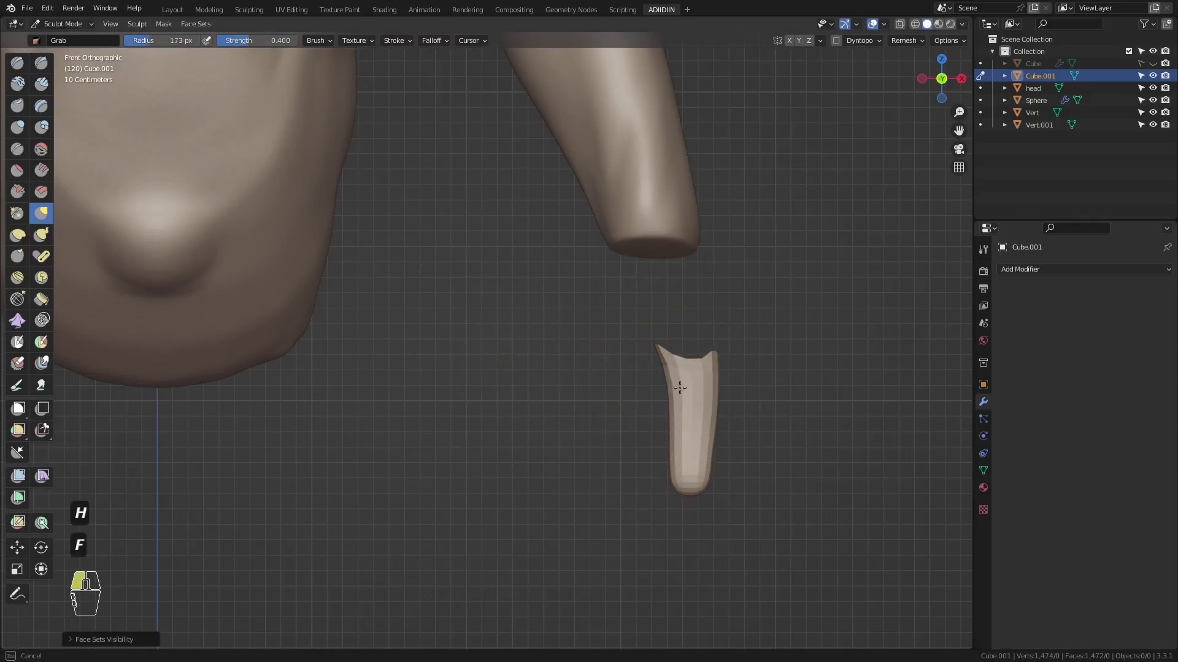
mouse_move(671, 472)
left_mouse_down()
mouse_move(714, 489)
mouse_move(700, 487)
left_mouse_up()
key("alt+h")
key("h")
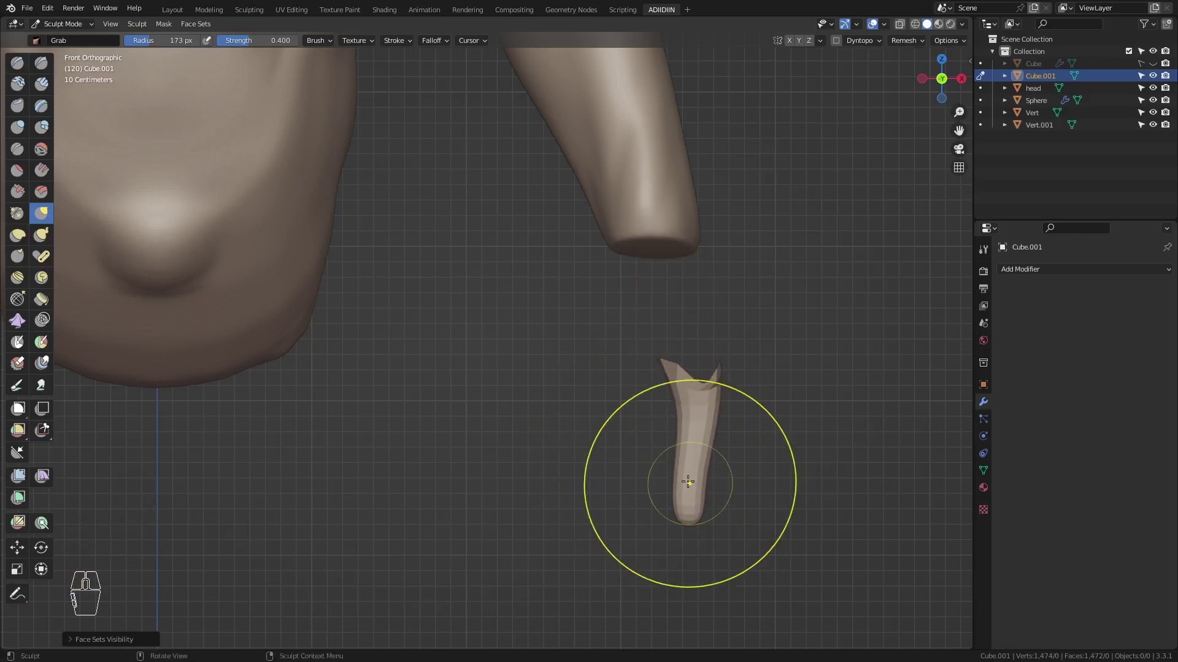
key("alt+h")
- Isolate the ring finger's face set, curve the finger with the Grab brush and unhide the hand
key("h")
left_click_drag(667, 406, 695, 399)
left_click_drag(683, 468, 678, 468)
key("alt+h")
- Isolate and curve the little finger with Grab, unhide the hand and adjust the outer edge near the finger bases
key("h")
left_click_drag(668, 406, 690, 379)
left_click_drag(670, 436, 695, 441)
left_click_drag(722, 441, 689, 438)
key("alt+h")
key("f")
left_click_drag(699, 389, 710, 389)
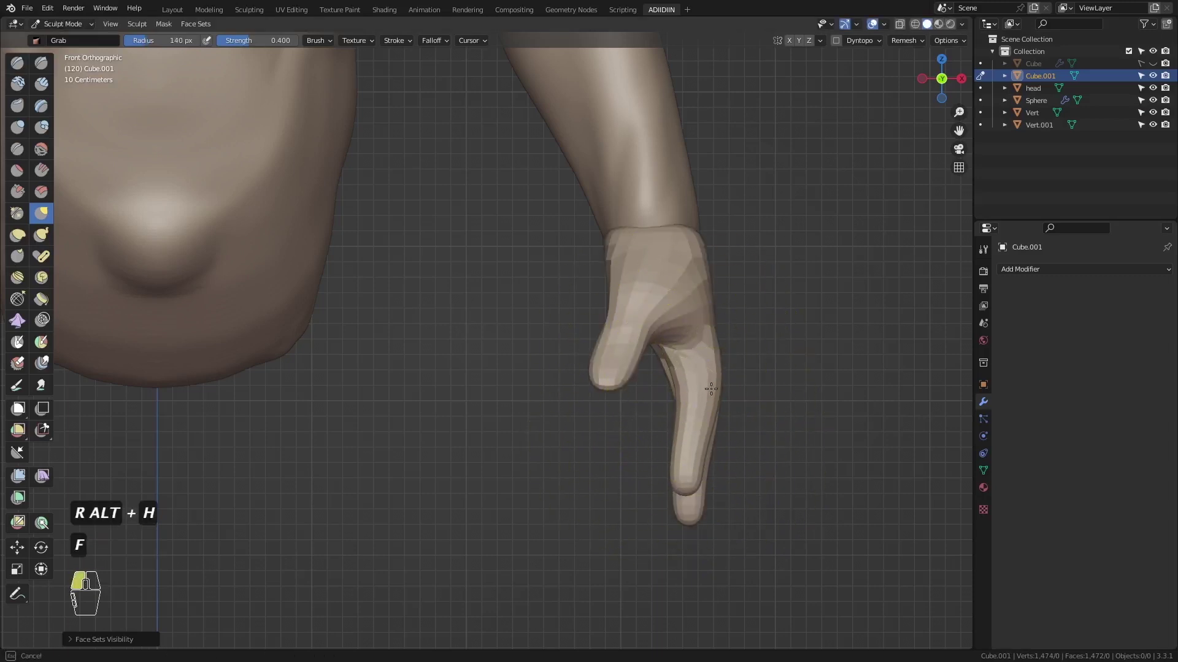
- Hide the Vert object behind the hand and return to the side view of the hand
key("f")
mouse_move(710, 393)
middle_mouse_down()
mouse_move(684, 328)
mouse_move(466, 306)
middle_mouse_up()
key("f")
mouse_move(430, 294)
middle_mouse_down("shift")
mouse_move(457, 257)
mouse_move(589, 295)
middle_mouse_up("shift")
left_click(1153, 112)
key("f")
mouse_move(552, 343)
middle_mouse_down()
mouse_move(599, 349)
mouse_move(490, 350)
middle_mouse_up()
key("f")
key("KP_1")
key("KP_3")
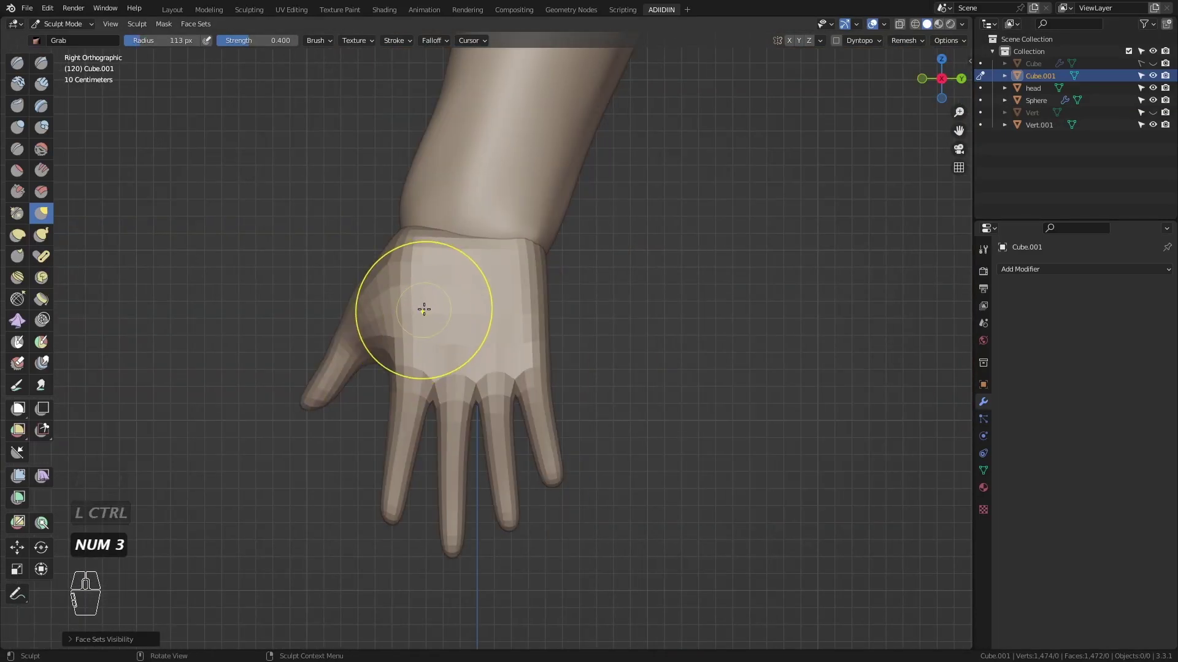
- Enable Topology auto-masking for the Grab brush
mouse_move(416, 431)
middle_mouse_down("shift")
mouse_move(452, 350)
mouse_move(517, 388)
middle_mouse_up("shift")
left_click(319, 40)
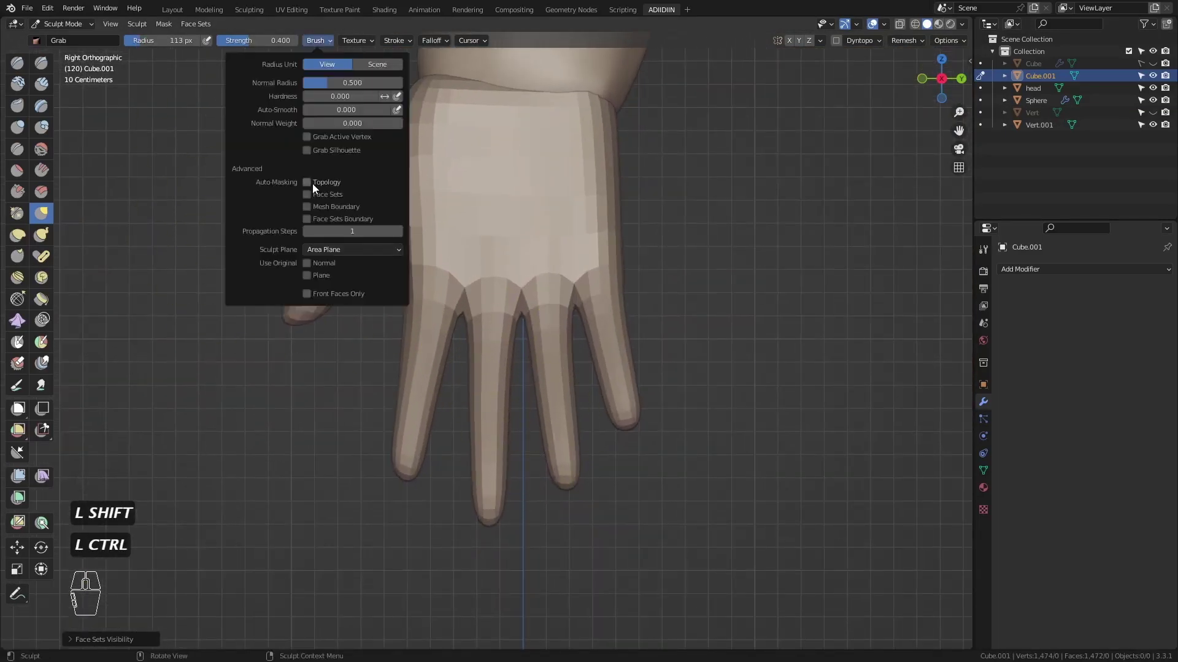
left_click(311, 182)
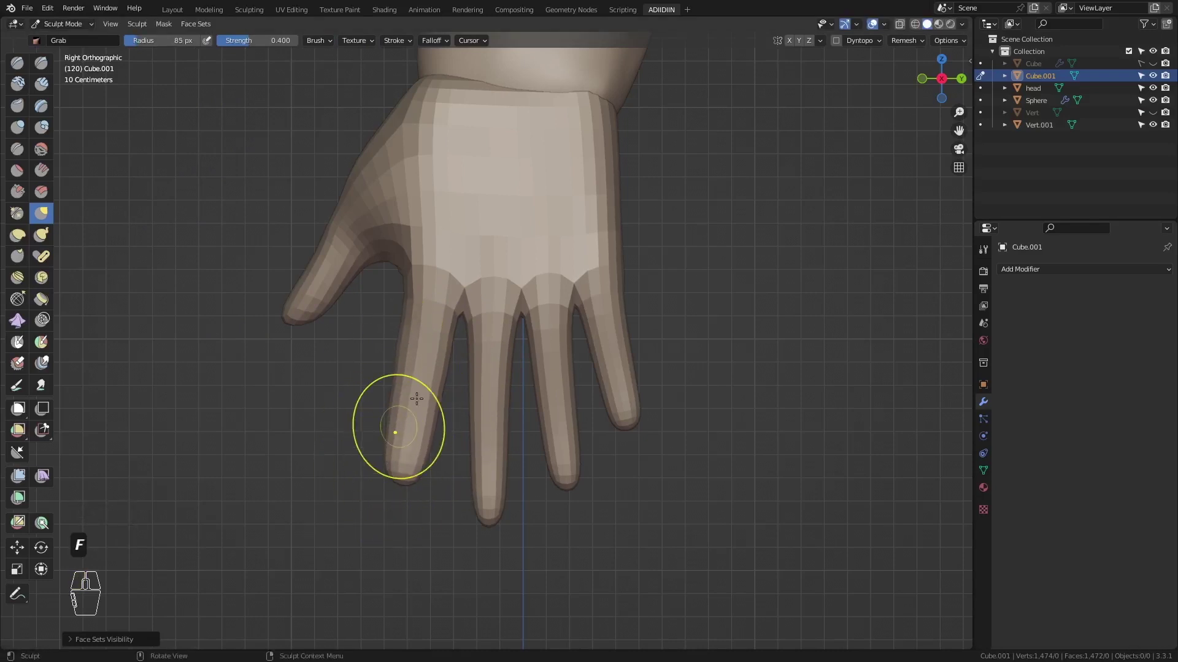
- Thicken the index, middle, ring and little fingers by pulling their sides outward with the Grab brush
left_click(528, 393)
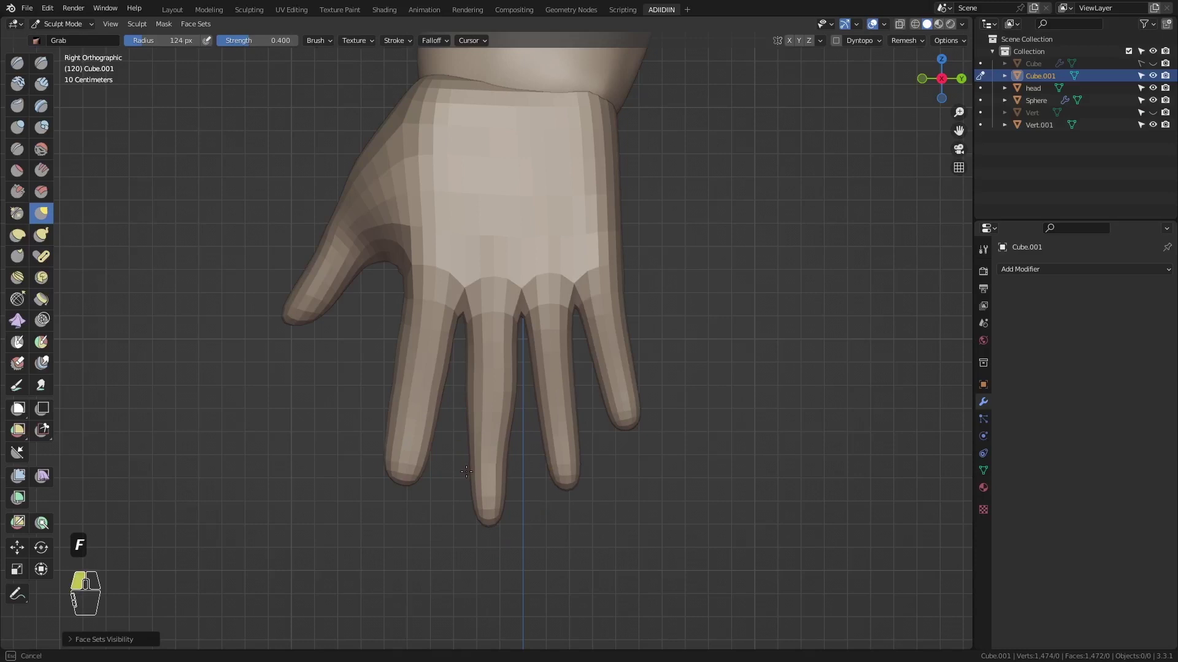
mouse_move(504, 470)
left_mouse_down()
mouse_move(529, 486)
mouse_move(496, 488)
left_mouse_up()
key("f")
left_click(535, 480)
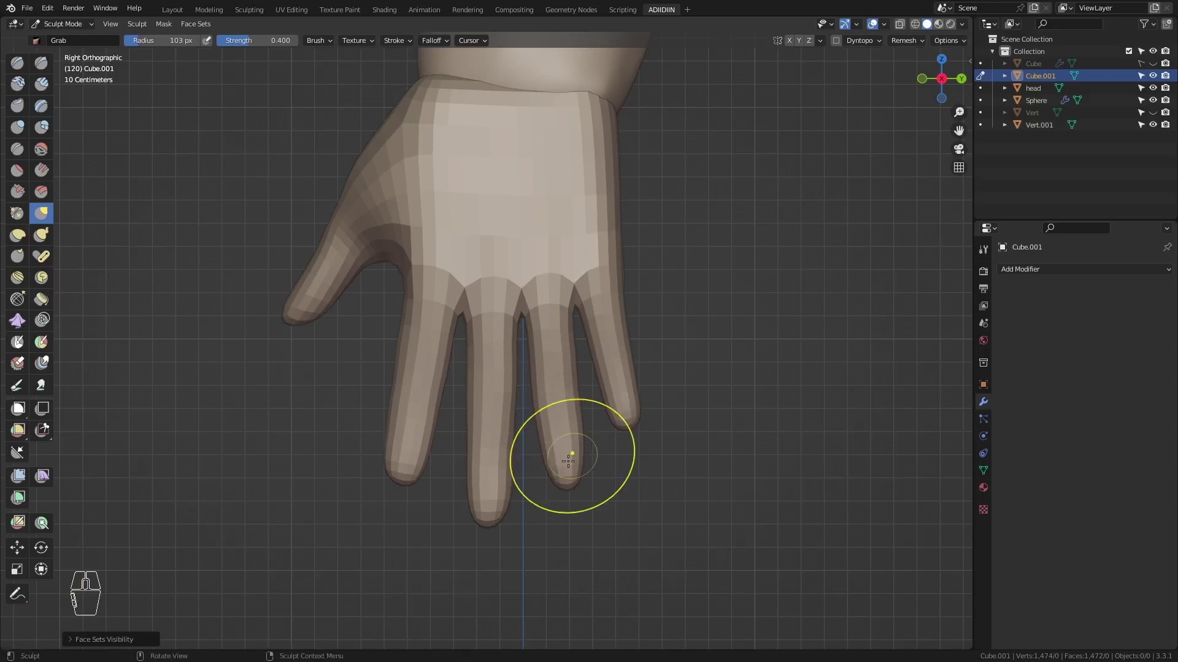
key("f")
left_click(568, 442)
key("f")
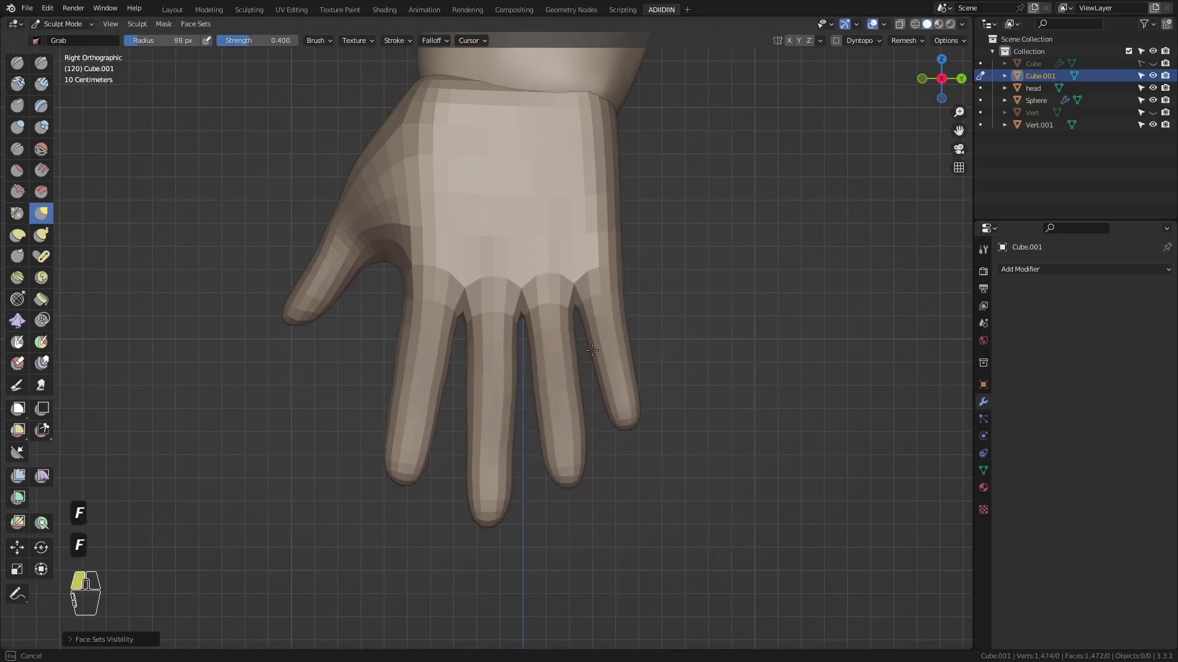
key("f")
left_click(426, 289)
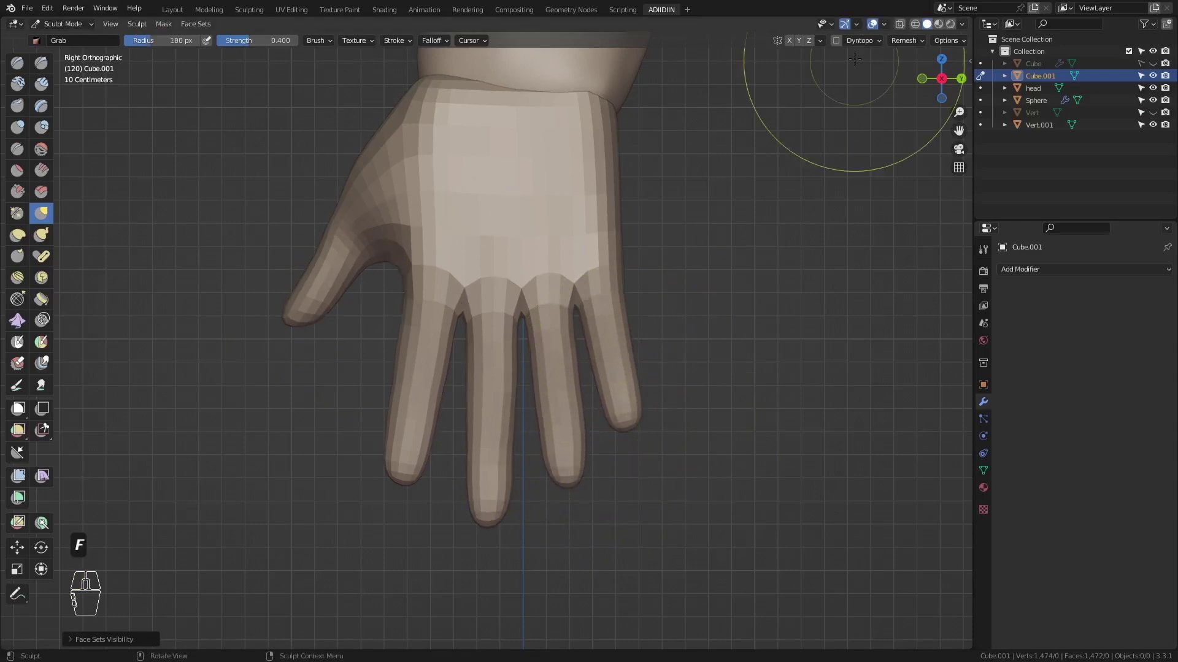
- Remesh the hand with a voxel size of 0.01 m
left_click(907, 40)
double_click(933, 64)
type(".01")
key("Return")
left_click(904, 159)
- Smooth the remeshed hand over the fingers and palm with a large brush
key("f")
middle_click_drag(520, 301, 513, 334, "ctrl")
left_click_drag(475, 368, 539, 428, "shift")
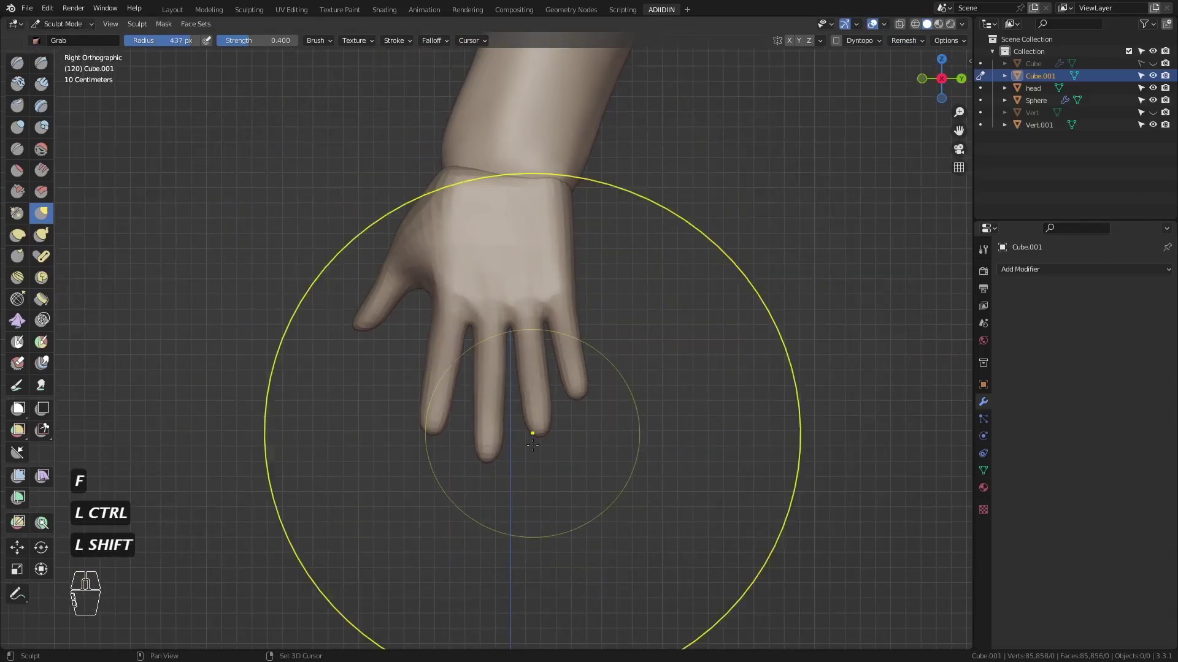
key("KP_1")
mouse_move(511, 268)
middle_mouse_down()
mouse_move(576, 329)
mouse_move(598, 319)
middle_mouse_up()
middle_click_drag(552, 307, 509, 196, "ctrl")
middle_click_drag(506, 197, 498, 310, "shift")
left_click_drag(498, 310, 496, 311, "shift")
- Switch sculpting to the forearm object and carve down its wrist end with the Clay Strips brush
key("shift+alt+q")
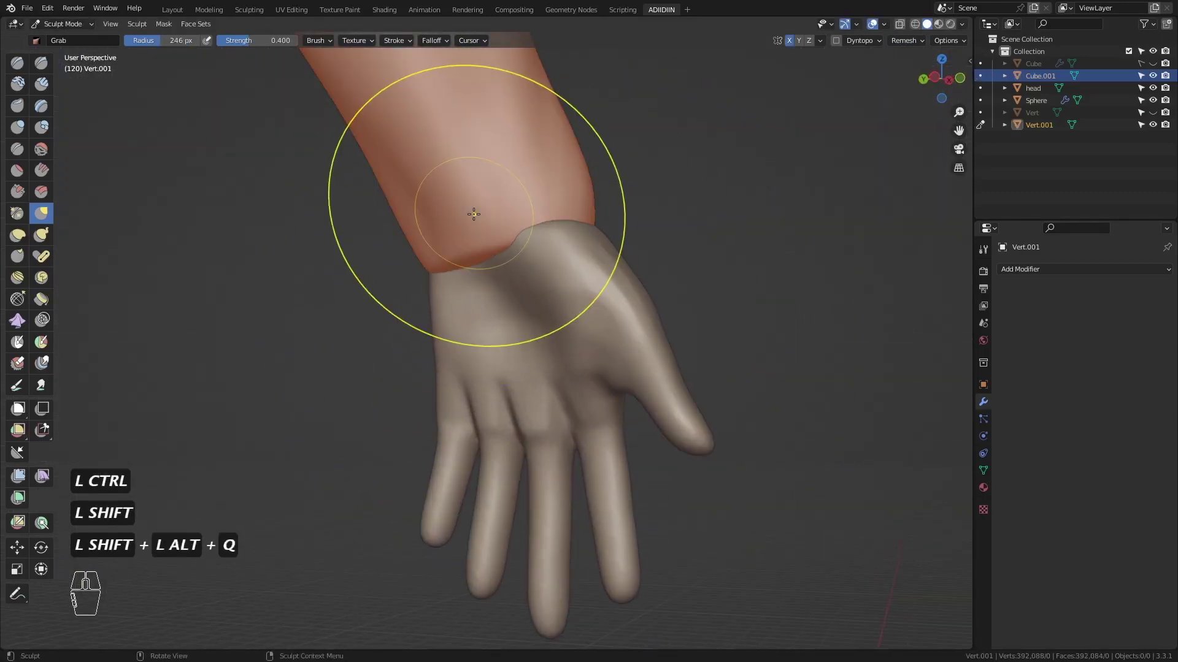
key("shift+KP_1")
key("f")
left_click(62, 117)
left_click(41, 84)
key("f")
left_click(533, 270)
left_click_drag(536, 245, 544, 297, "ctrl")
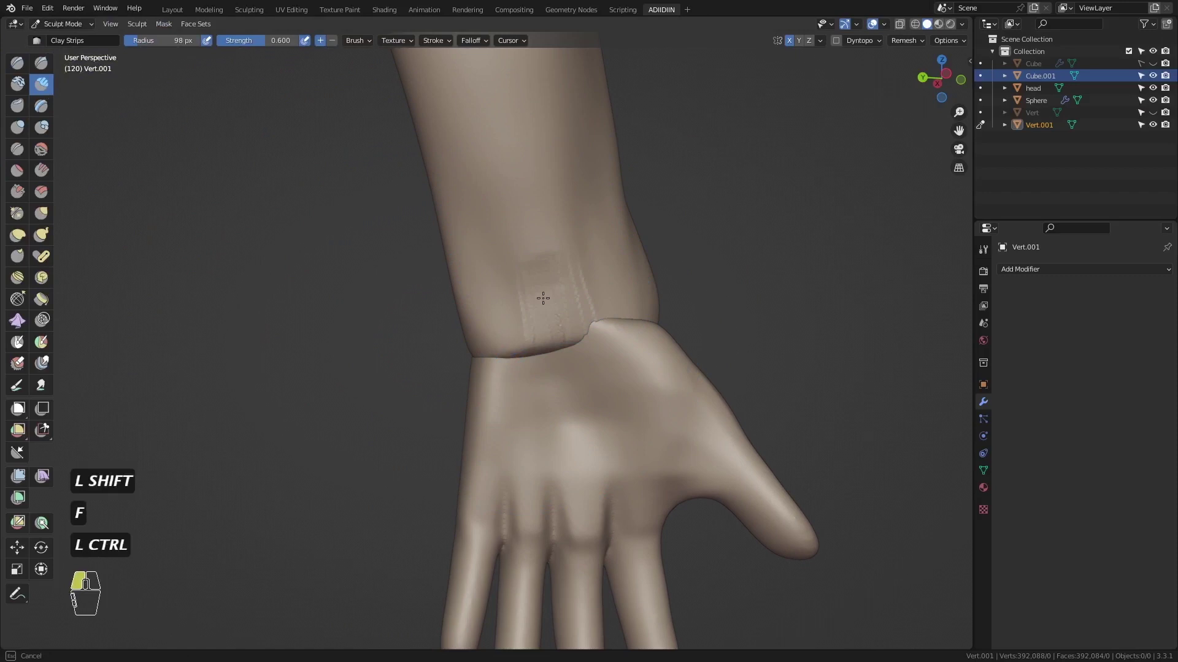
- Join the forearm and hand into one object in Object Mode and resume sculpting
mouse_move(543, 298)
middle_mouse_down("shift")
mouse_move(536, 376)
mouse_move(531, 281)
middle_mouse_up("shift")
key("ctrl+Tab")
left_click(538, 424, "shift")
key("ctrl+j")
key("ctrl+Tab")
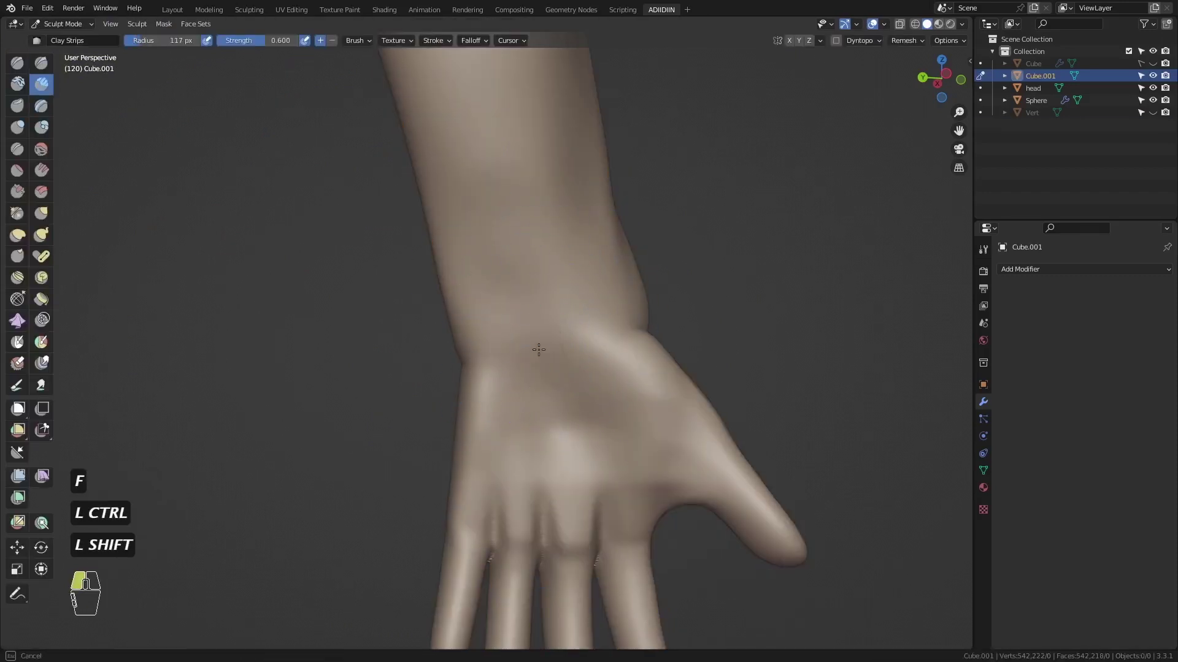
- Carve and smooth the palm side of the wrist to blend the forearm into the hand
middle_click_drag(570, 368, 605, 325)
left_click_drag(567, 313, 581, 278, "shift")
key("f")
left_click_drag(522, 233, 505, 184, "ctrl")
left_click_drag(515, 214, 505, 178, "shift")
middle_click_drag(515, 202, 531, 309, "shift")
left_click_drag(522, 294, 536, 328, "shift")
- Smooth the wrist seam between forearm and hand in front view
key("KP_1")
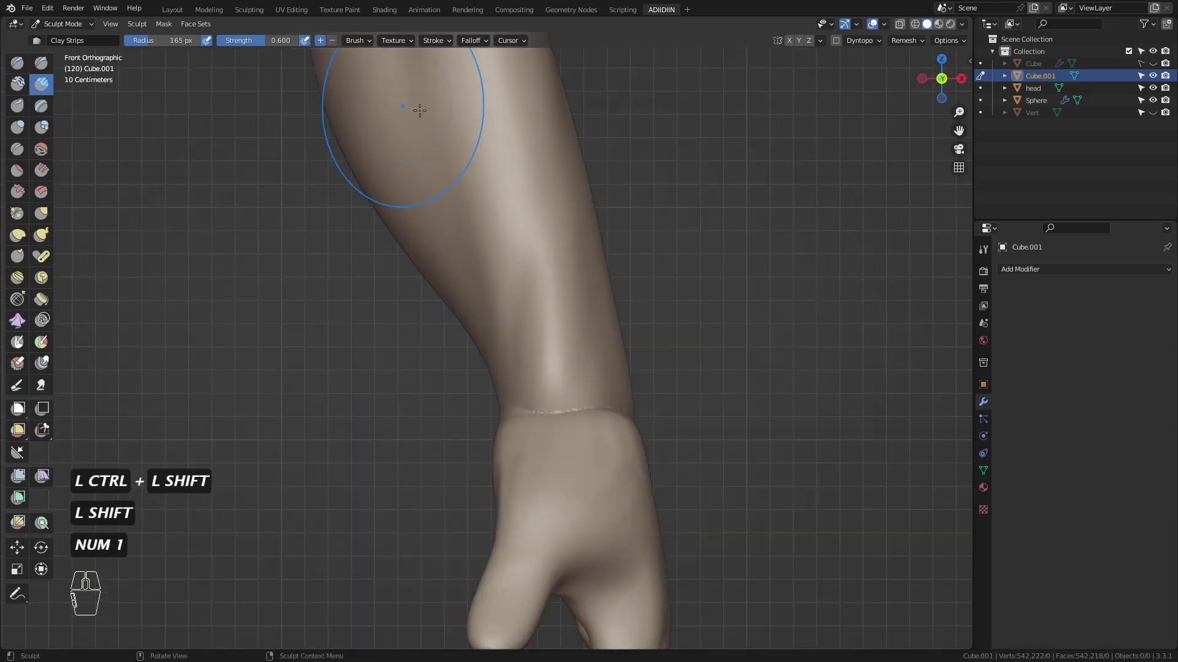
middle_click_drag(420, 110, 491, 184, "shift")
middle_click_drag(491, 196, 503, 270, "ctrl")
left_click_drag(561, 443, 592, 447, "shift")
- Smooth the remaining wrist seam around the side of the arm and voxel-remesh the joined arm and hand
middle_click_drag(601, 449, 484, 439)
key("f")
left_click(507, 415)
mouse_move(491, 388)
left_mouse_down("shift")
mouse_move(450, 375)
mouse_move(460, 380)
left_mouse_up("shift")
key("f")
left_click(464, 379)
mouse_move(485, 377)
middle_mouse_down()
mouse_move(410, 371)
mouse_move(420, 373)
mouse_move(392, 350)
middle_mouse_up()
key("ctrl+r")
key("g")
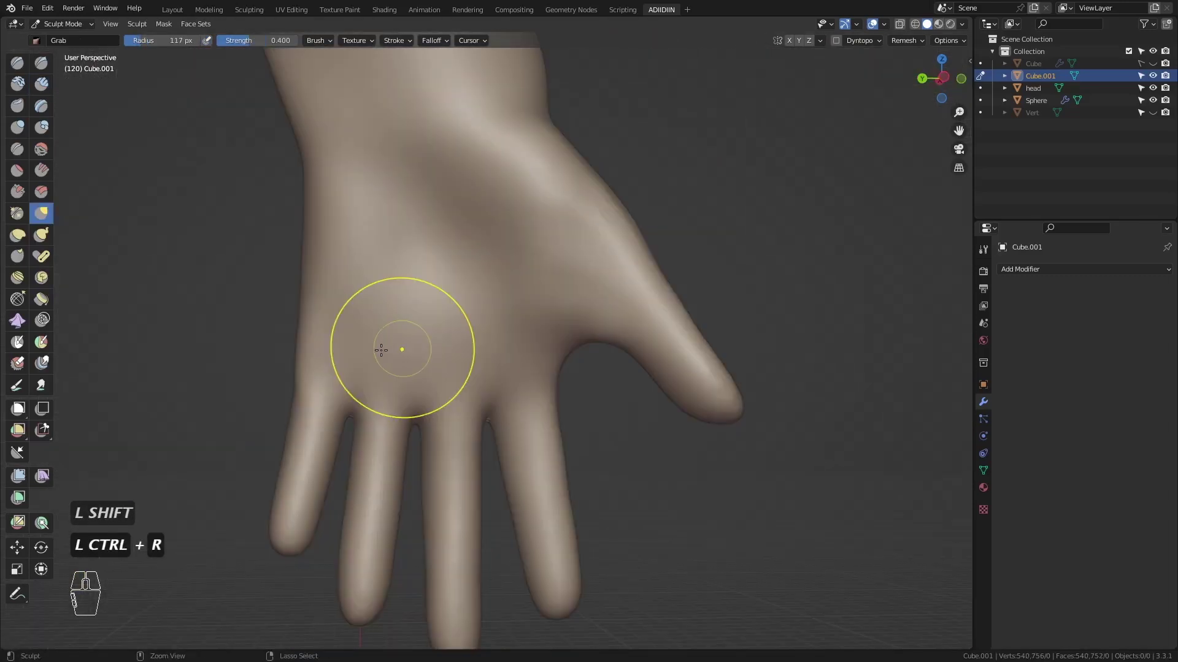
- Build up the fleshy pad at the base of the thumb on the palm with Clay Strips
key("c")
middle_click_drag(485, 282, 488, 298)
left_click_drag(570, 264, 592, 303)
middle_click_drag(582, 288, 577, 319)
key("f")
left_click(582, 306)
left_click_drag(582, 322, 591, 287)
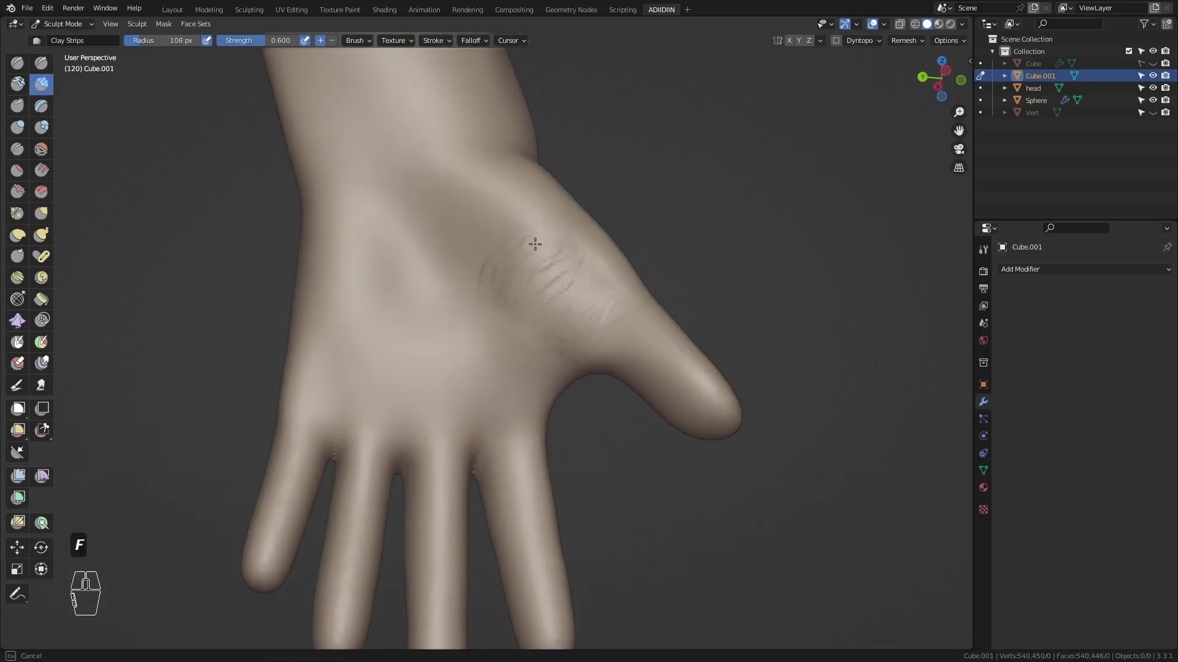
middle_click_drag(532, 245, 524, 238)
mouse_move(527, 257)
left_mouse_down()
mouse_move(510, 197)
mouse_move(574, 311)
mouse_move(604, 319)
left_mouse_up()
middle_click_drag(589, 307, 543, 273)
middle_click_drag(543, 273, 616, 312, "shift")
- Build up the fleshy pad along the little-finger side of the palm with Clay Strips
key("f")
left_click(442, 255)
left_click_drag(436, 236, 429, 263)
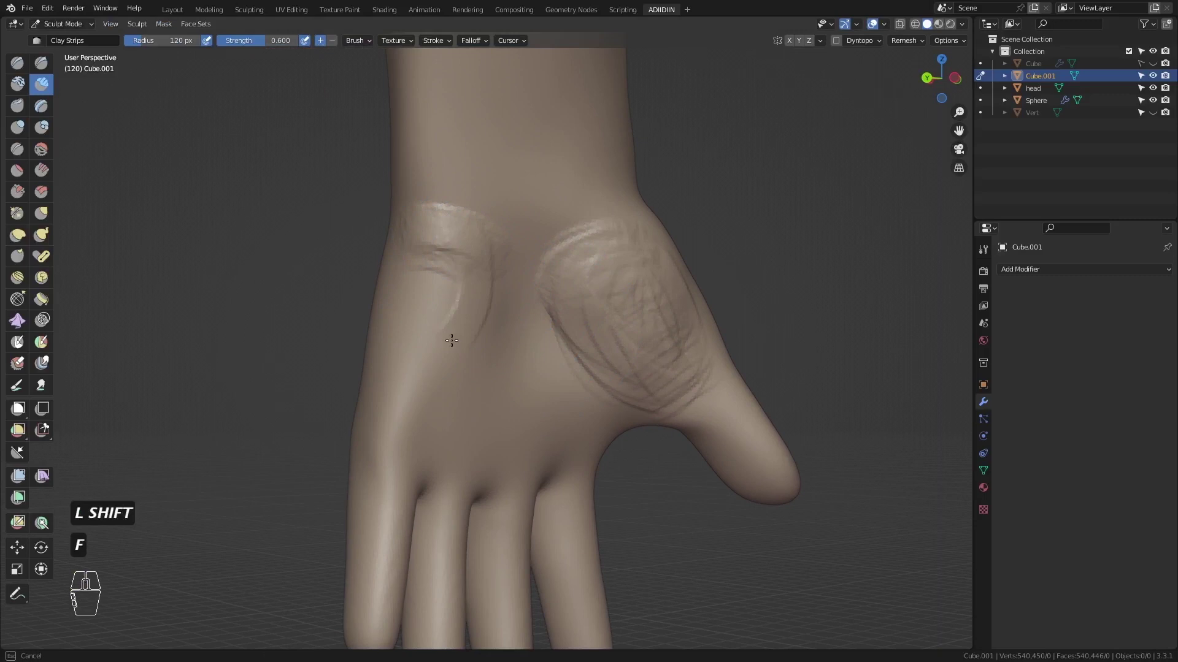
middle_click_drag(495, 260, 445, 389)
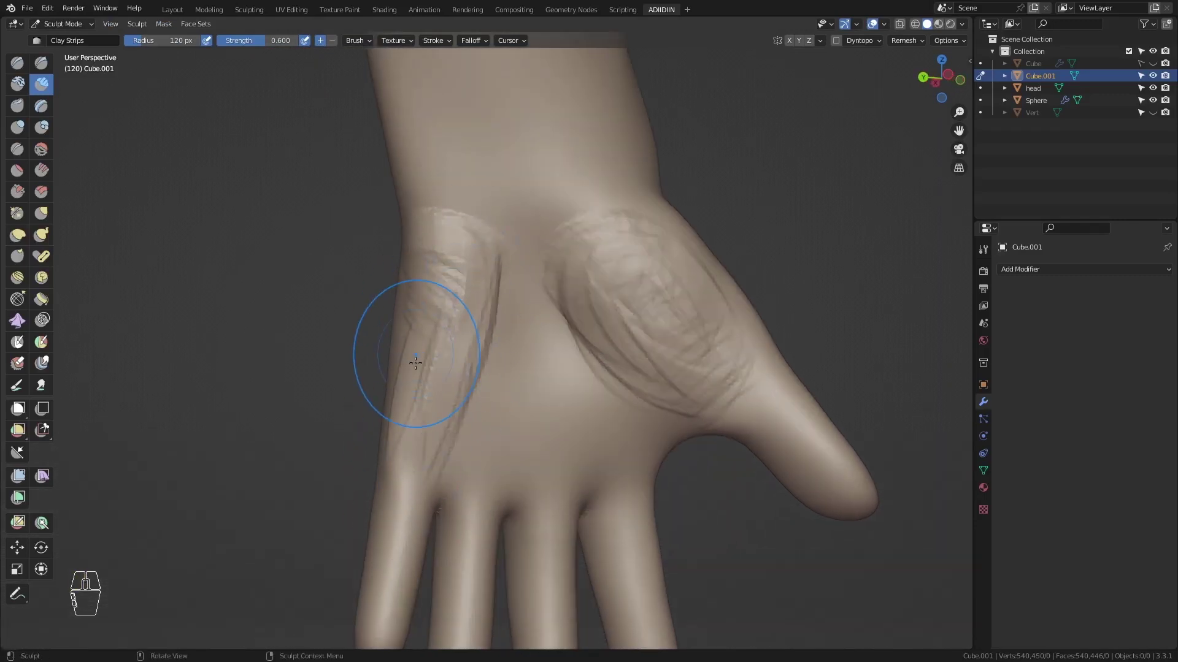
left_click_drag(415, 363, 412, 410)
middle_click_drag(392, 374, 451, 371)
key("f")
left_click(389, 425)
mouse_move(472, 295)
middle_mouse_down()
mouse_move(442, 399)
mouse_move(373, 342)
mouse_move(516, 335)
middle_mouse_up()
mouse_move(491, 411)
middle_mouse_down("shift")
mouse_move(504, 460)
mouse_move(431, 260)
mouse_move(356, 334)
mouse_move(533, 399)
mouse_move(638, 399)
middle_mouse_up("shift")
- Carve the hollow of the palm between the two pads with inverted Clay Strips strokes
key("f")
left_click(325, 340)
key("f")
left_click(300, 347)
key("f")
left_click(552, 408)
left_click_drag(681, 402, 638, 435, "ctrl")
middle_click_drag(619, 438, 561, 368)
left_click_drag(567, 319, 534, 342, "ctrl")
middle_click_drag(534, 341, 306, 289)
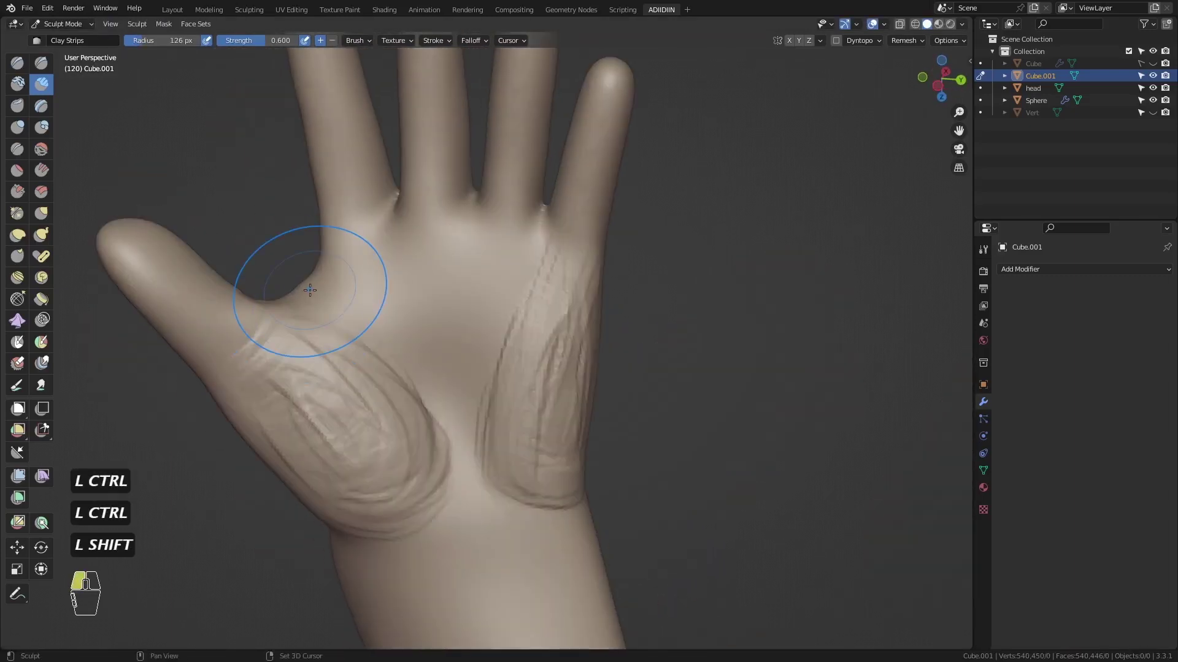
- Smooth the web of the thumb and both palm pads, blending the clay strokes into the palm
left_click_drag(309, 290, 291, 307, "shift")
middle_click_drag(297, 325, 305, 288)
left_click_drag(307, 284, 277, 297, "shift")
mouse_move(276, 291)
middle_mouse_down()
mouse_move(268, 321)
mouse_move(380, 359)
middle_mouse_up()
key("f")
left_click(501, 377)
left_click_drag(374, 411, 353, 386, "shift")
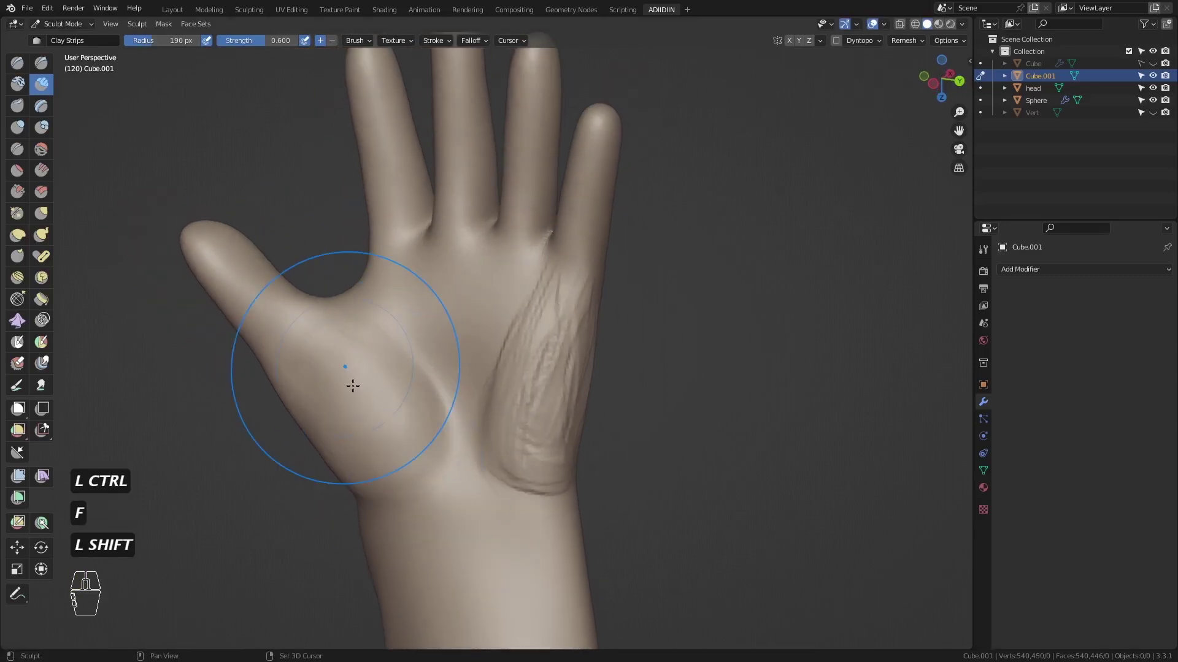
mouse_move(587, 362)
middle_mouse_down()
mouse_move(466, 399)
mouse_move(547, 384)
mouse_move(484, 276)
mouse_move(521, 307)
middle_mouse_up()
- Carve crease lines across the bases of the four fingers on the palm side with the Crease brush
key("g")
key("f")
key("f")
key("shift+c")
key("f")
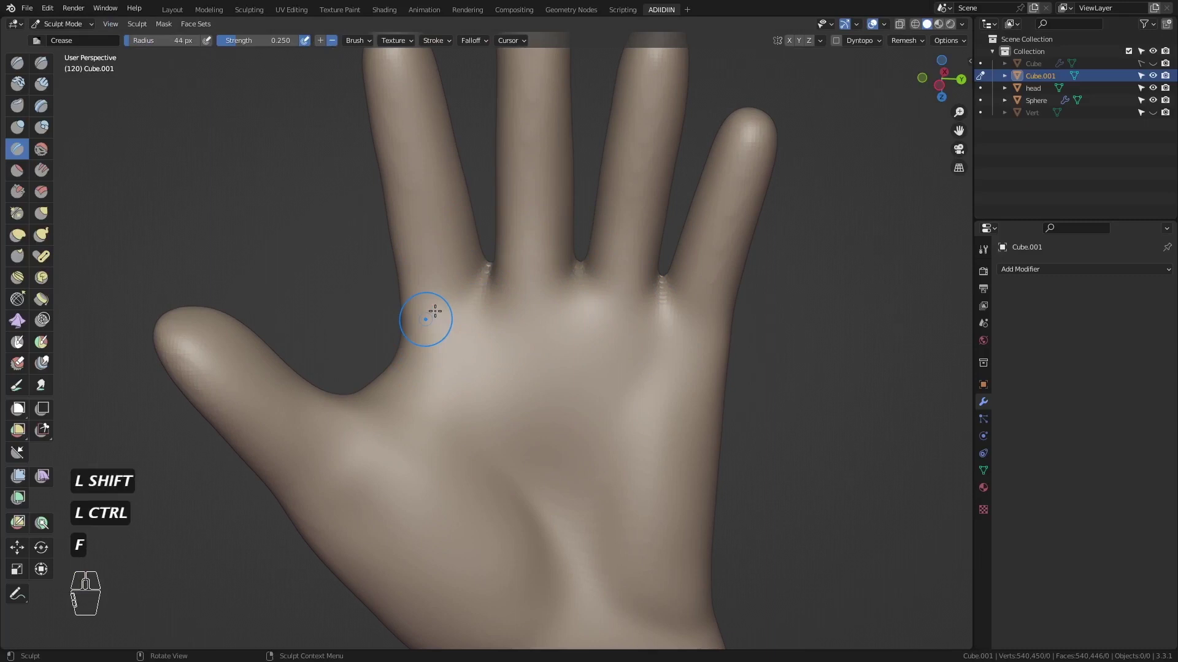
middle_click_drag(434, 310, 475, 290)
key("f")
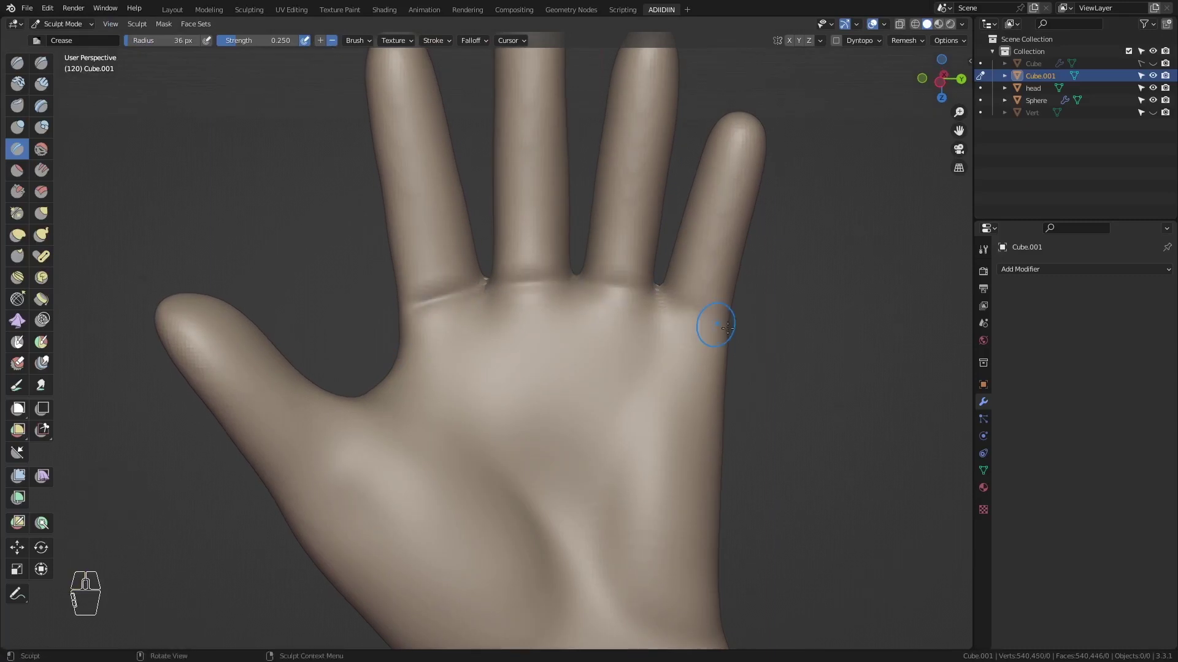
left_click_drag(727, 328, 664, 295)
- Carve a horizontal crease across the upper palm below the fingers
middle_click_drag(585, 334, 542, 370, "ctrl")
key("f")
key("f")
left_click(581, 375)
- Crease both joints on the palm side of each of the four fingers
middle_click_drag(522, 270, 518, 249)
middle_click_drag(494, 215, 490, 322, "shift")
key("f")
left_click(473, 323)
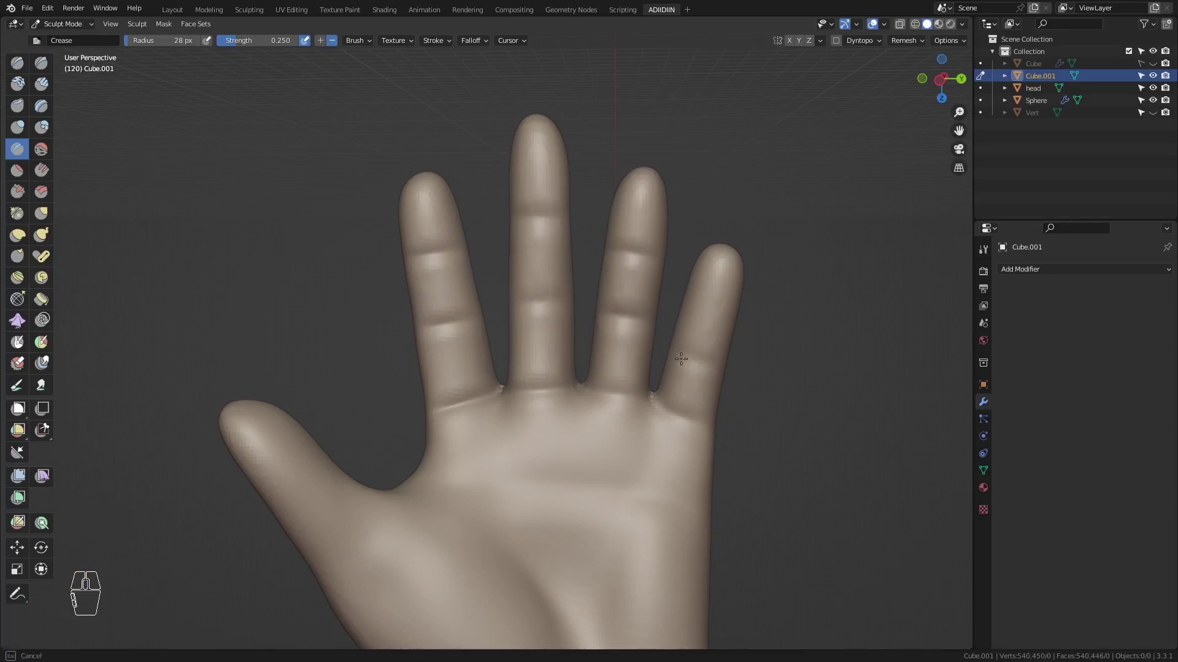
left_click_drag(681, 359, 674, 356)
left_click_drag(731, 326, 690, 311)
- Carve a crease where the base of the thumb meets the palm
middle_click_drag(534, 353, 485, 399)
key("f")
key("f")
left_click(378, 434)
left_click_drag(395, 434, 379, 488)
middle_click_drag(374, 491, 368, 520)
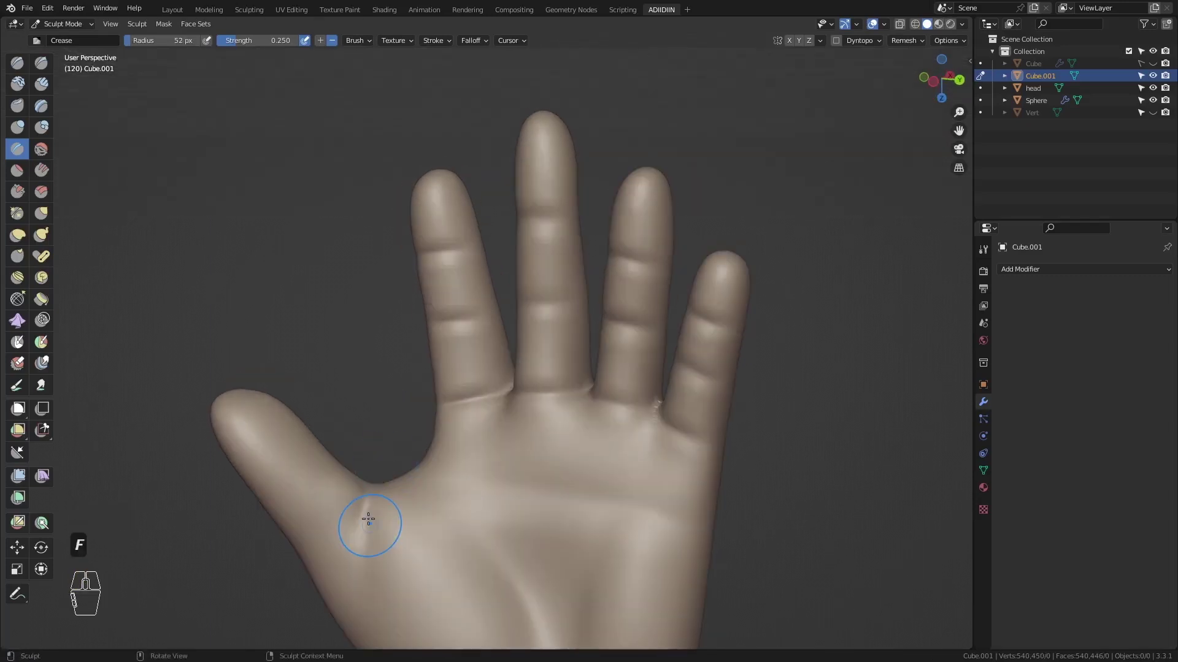
- Adjust the thumb with Grab and smoothing, and crease its joint on the palm side
mouse_move(491, 442)
middle_mouse_down()
mouse_move(418, 399)
mouse_move(460, 402)
middle_mouse_up()
key("g")
key("f")
key("f")
left_click(452, 402)
left_click_drag(396, 378, 391, 383, "shift")
key("shift+c")
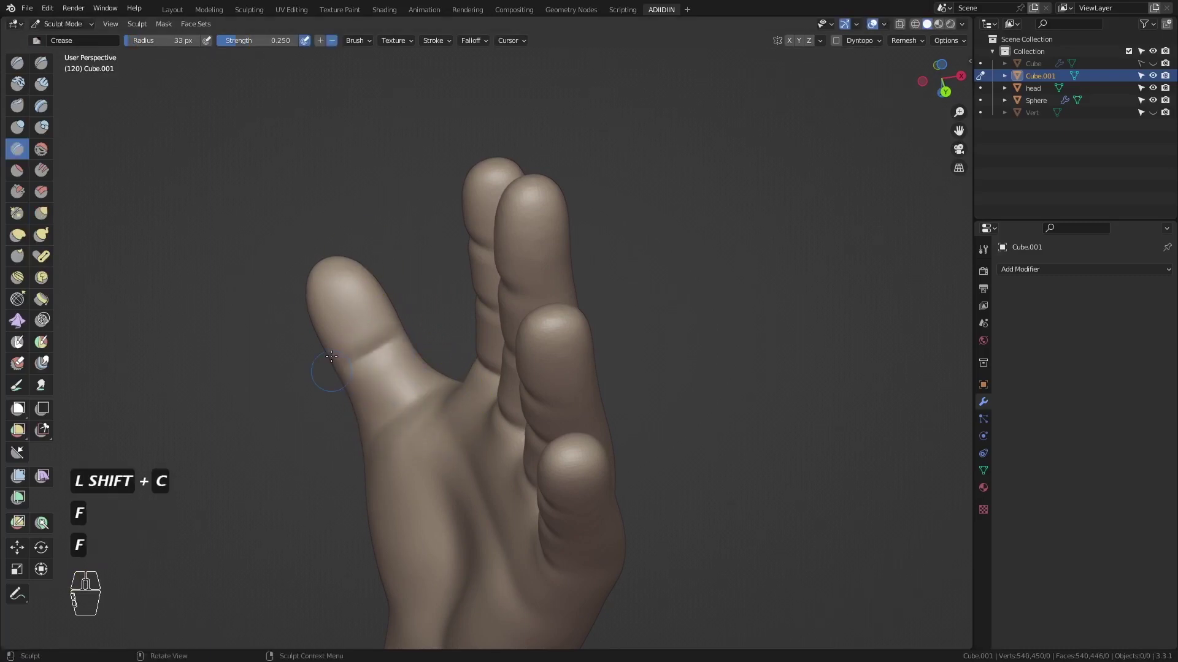
- Build up the knuckles and finger joints on the back of the four fingers with Clay Strips in right view
key("KP_3")
middle_click_drag(390, 189, 393, 284, "shift")
middle_click_drag(393, 284, 454, 368, "ctrl")
middle_click_drag(484, 295, 484, 264, "ctrl")
key("f")
key("f")
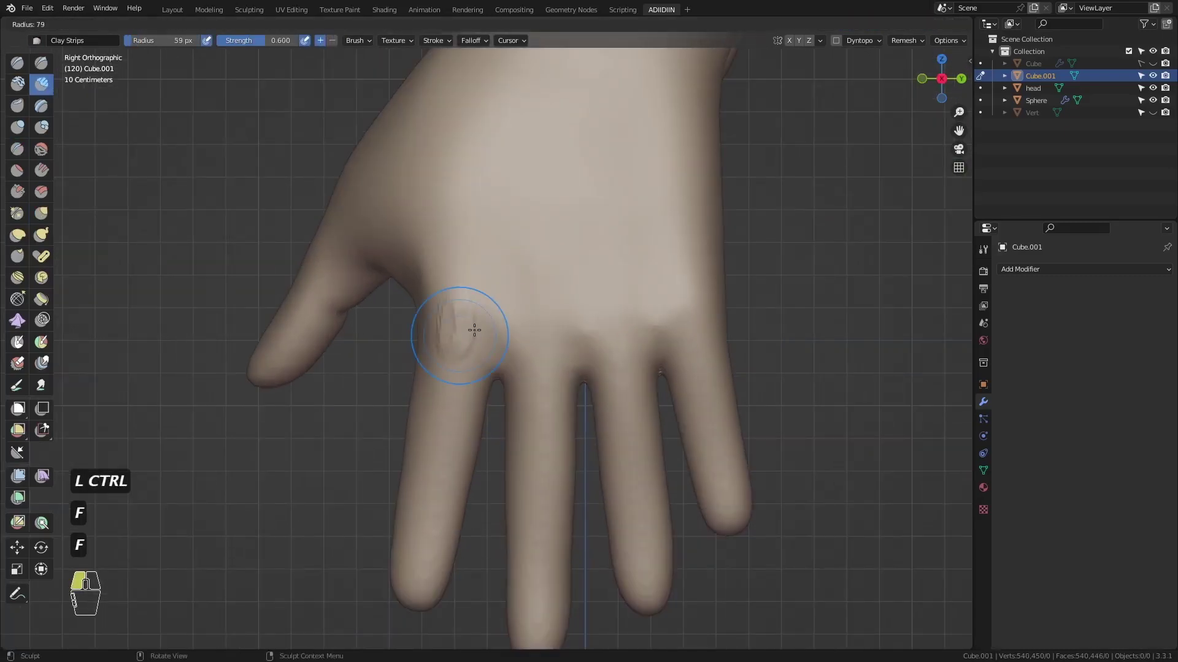
left_click(474, 329)
left_click_drag(463, 307, 447, 325)
left_click_drag(542, 313, 554, 330)
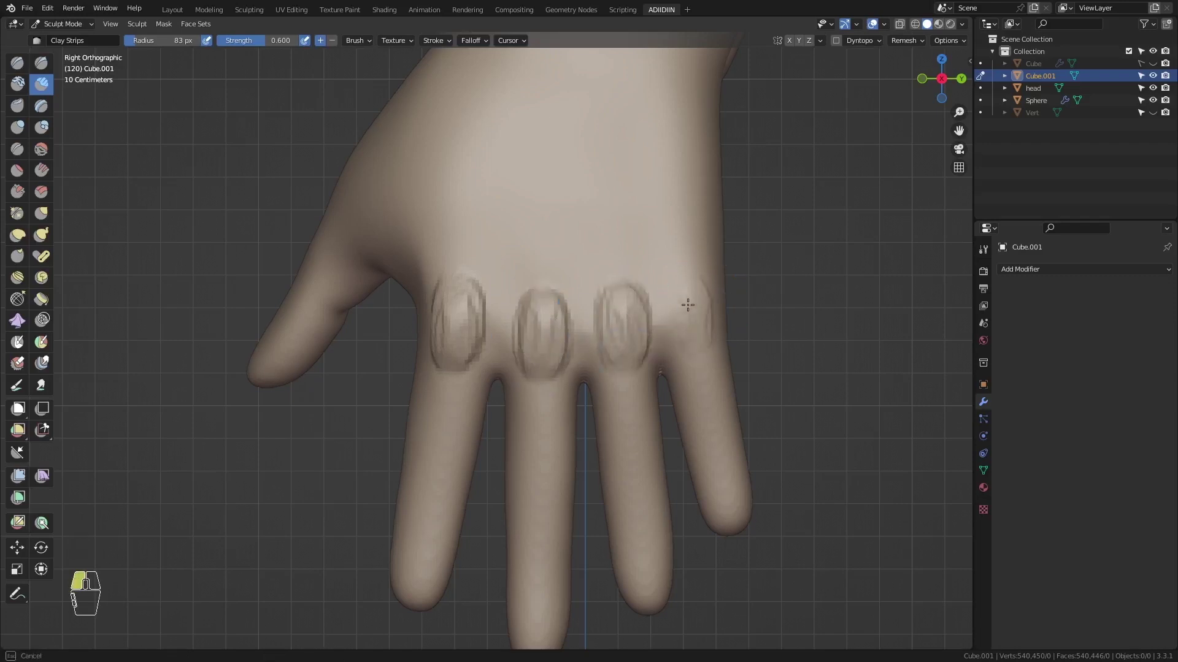
left_click_drag(687, 305, 690, 325)
middle_click_drag(614, 368, 470, 423, "ctrl")
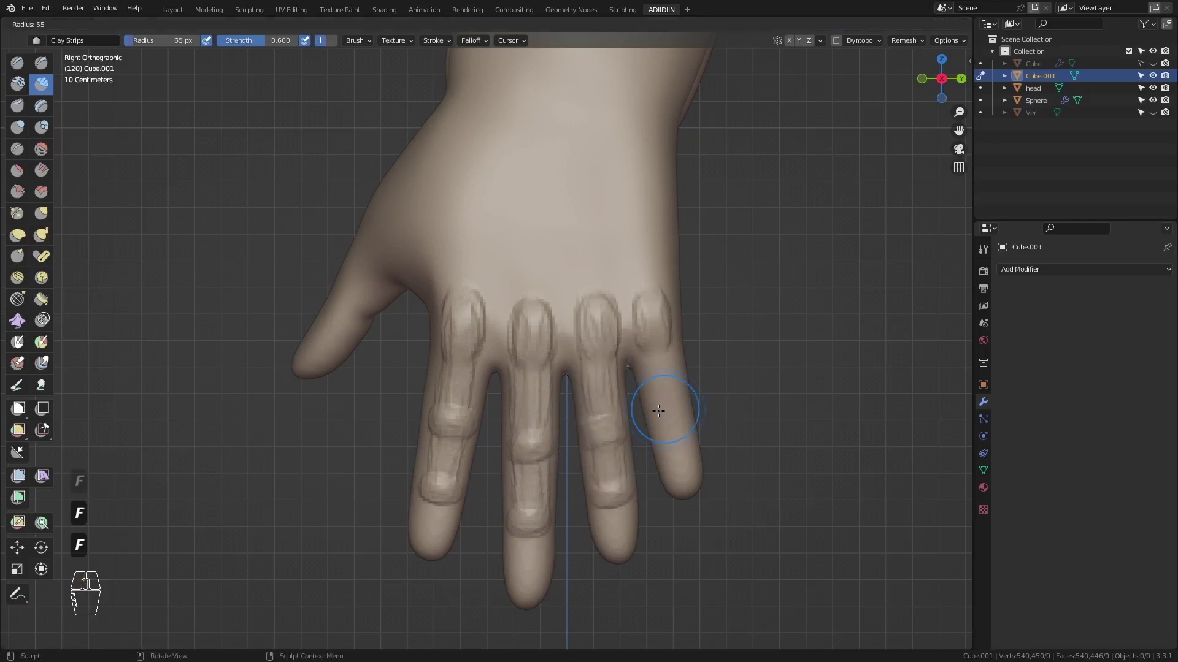
middle_click_drag(659, 358, 476, 282, "ctrl")
- Add tendons running from the wrist to the knuckles on the back of the hand with Clay Strips
key("f")
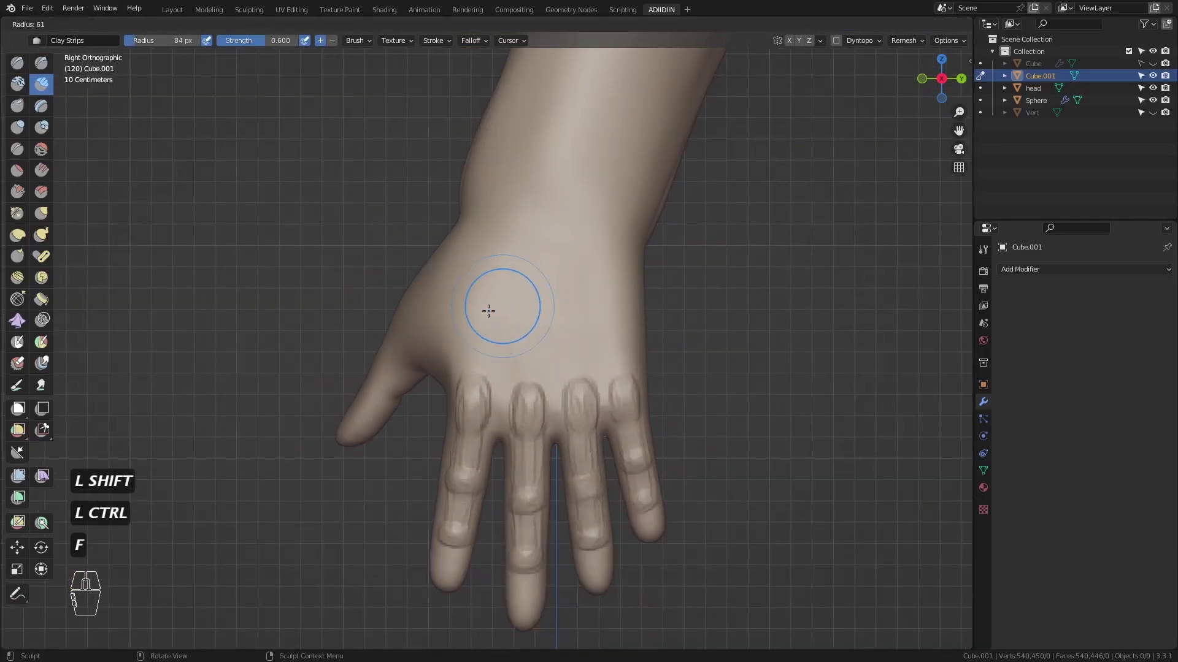
mouse_move(508, 221)
left_mouse_down()
mouse_move(481, 333)
mouse_move(531, 368)
left_mouse_up()
left_click_drag(586, 239, 580, 371)
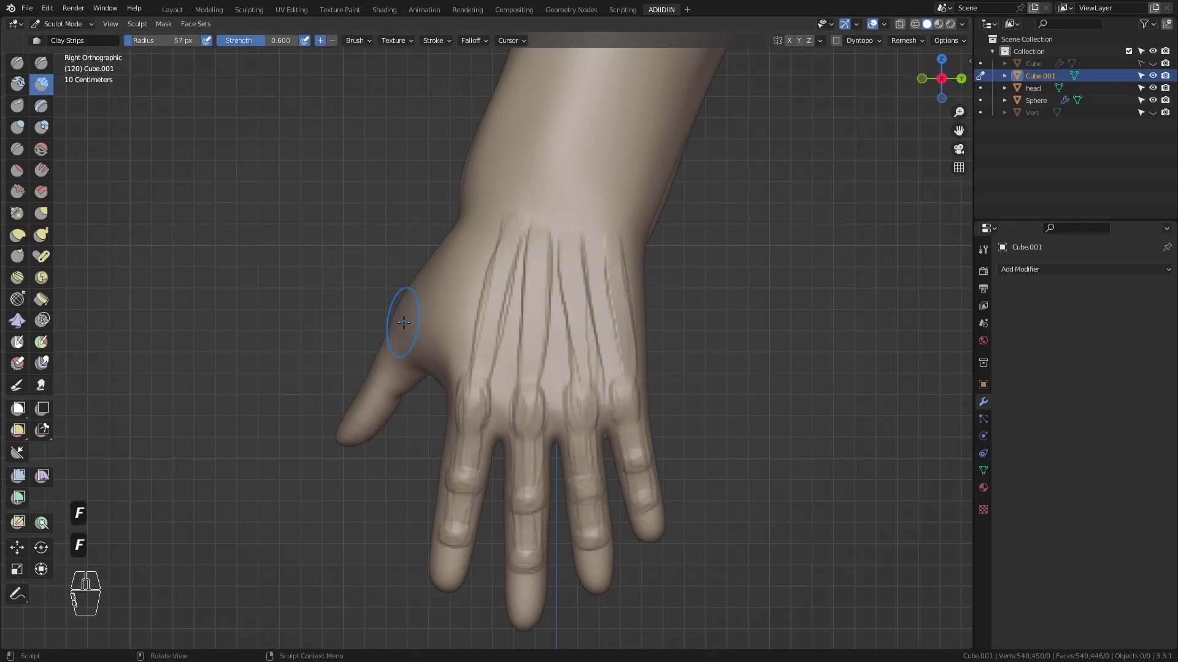
- Sculpt the thumb's tendon and knuckle, and shape the area between thumb and index finger with Clay Strips
middle_click_drag(404, 323, 522, 319)
key("f")
left_click_drag(417, 430, 460, 439)
key("KP_3")
mouse_move(479, 344)
middle_mouse_down()
mouse_move(402, 323)
mouse_move(479, 307)
middle_mouse_up()
left_click_drag(454, 300, 477, 340)
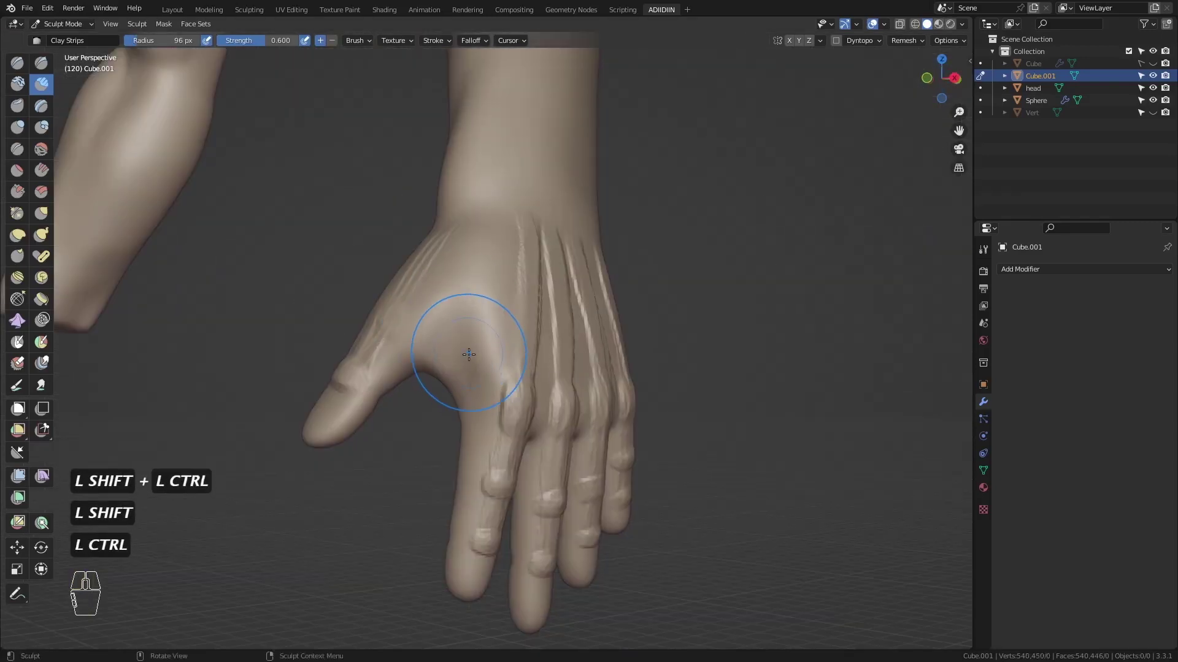
key("KP_3")
middle_click_drag(468, 354, 434, 363)
- Turn on X-axis mirroring and symmetrize the arm mesh
key("f")
key("f")
key("KP_3")
left_click(789, 41)
left_click(821, 41)
left_click(820, 229)
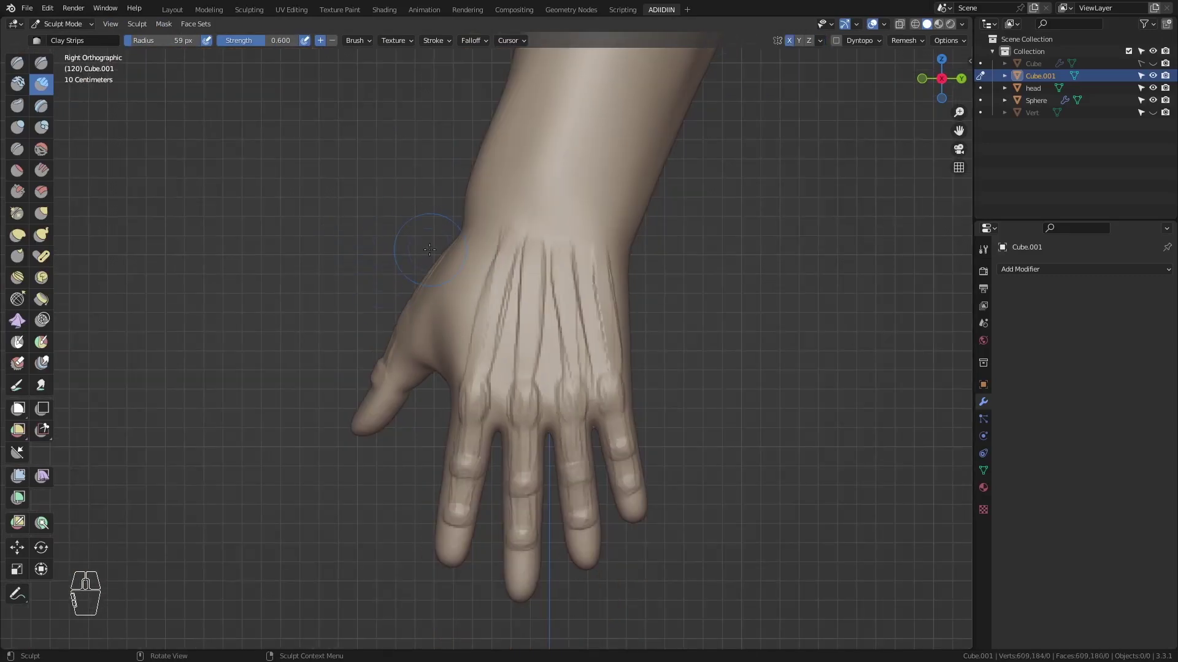
- Smooth the tendons, knuckles and finger joints on the back of the hand
left_click(41, 213)
key("f")
left_click(522, 343)
mouse_move(521, 344)
left_mouse_down("shift")
mouse_move(530, 480)
mouse_move(642, 291)
left_mouse_up("shift")
key("f")
left_click(525, 330)
left_click_drag(562, 321, 615, 300, "shift")
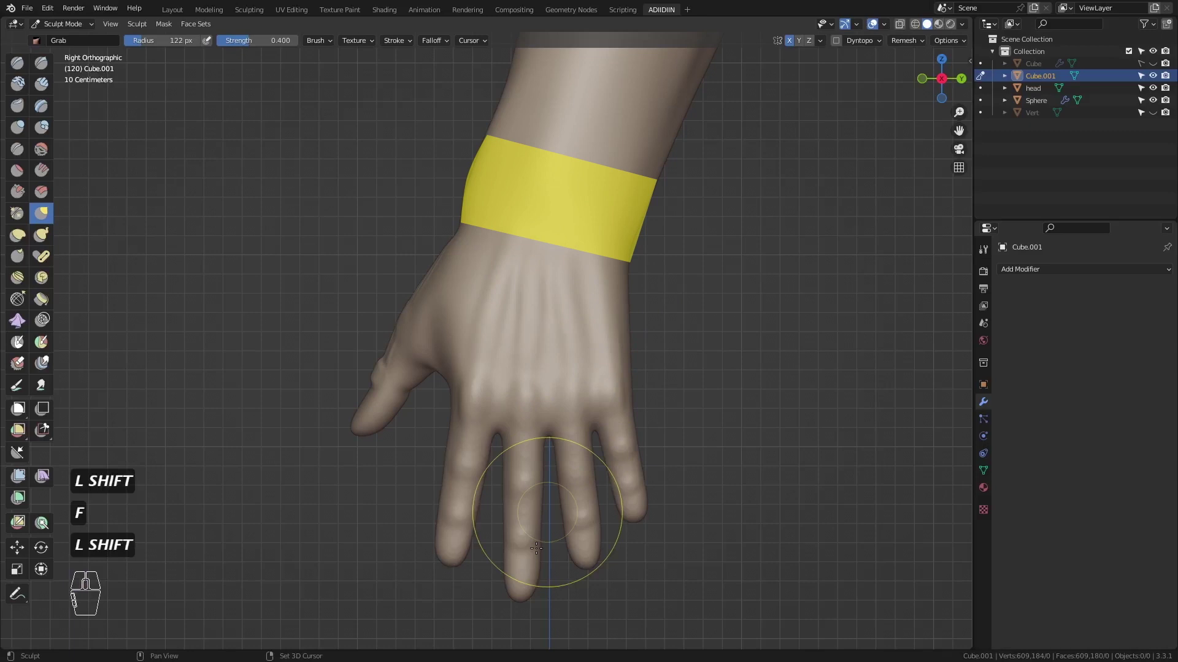
- Refine the middle finger and the hand's side profile with the Grab brush
left_click_drag(537, 548, 534, 551)
mouse_move(450, 359)
middle_mouse_down()
mouse_move(455, 318)
mouse_move(490, 306)
middle_mouse_up()
key("f")
left_click(529, 301)
left_click_drag(532, 300, 529, 297)
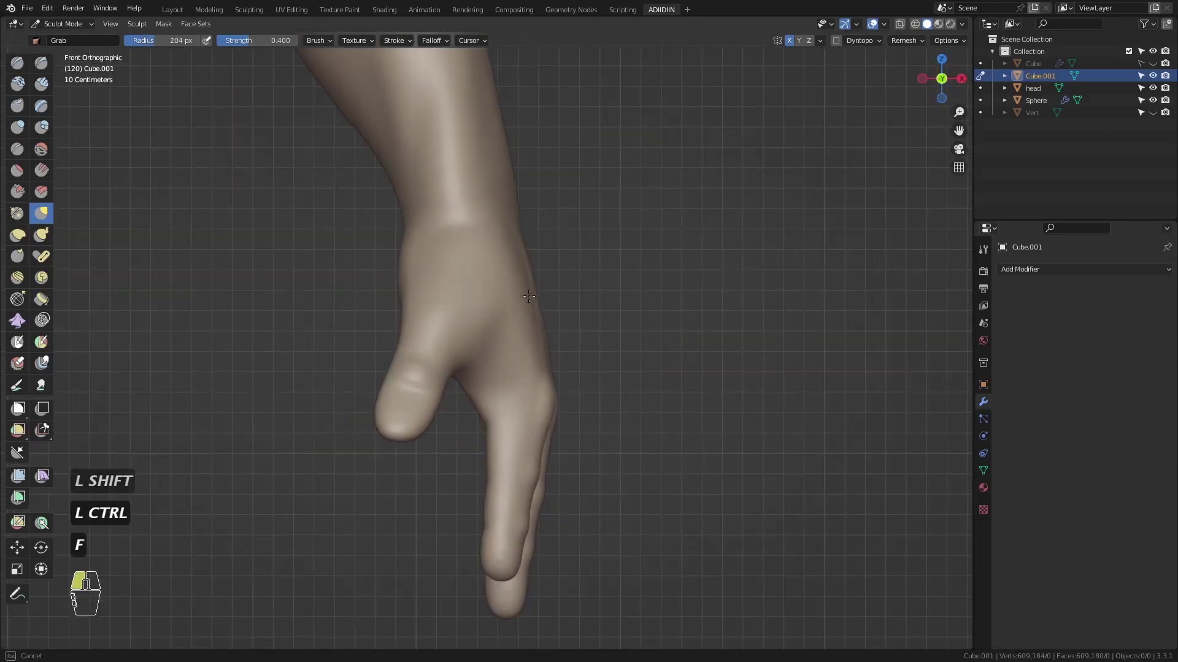
mouse_move(557, 267)
middle_mouse_down()
mouse_move(465, 355)
mouse_move(434, 320)
middle_mouse_up()
- Carve grooves between the knuckles down to the finger webs with Draw Sharp
key("KP_3")
left_click(41, 64)
middle_click_drag(439, 393, 442, 362, "ctrl")
key("f")
left_click(445, 372)
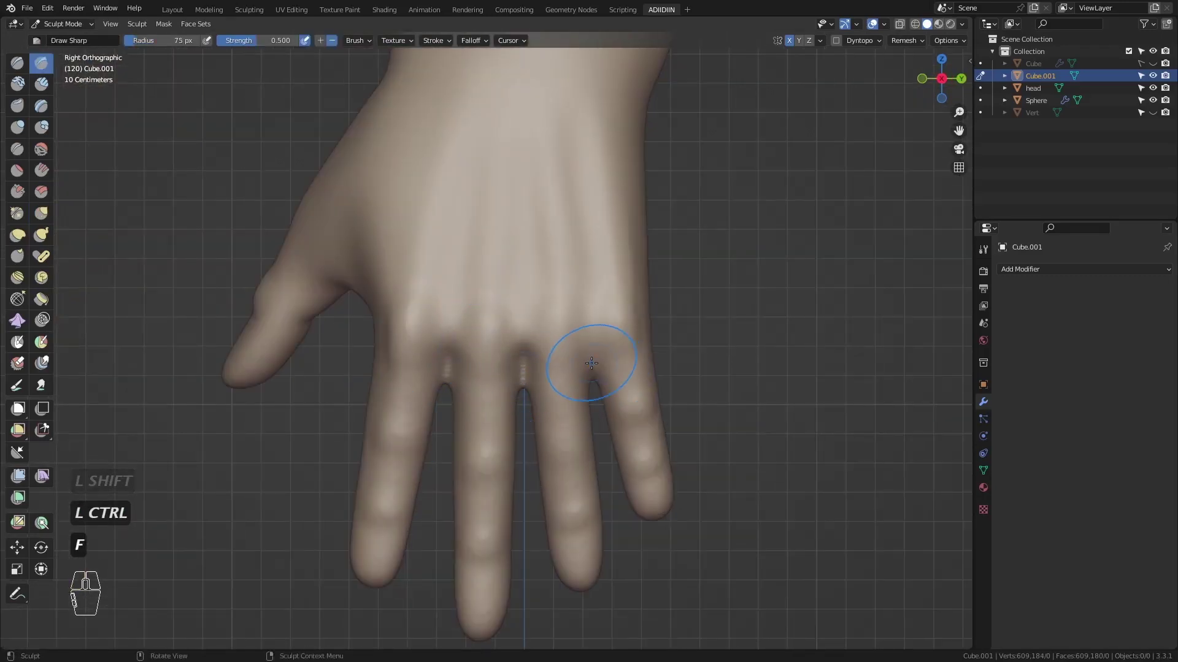
- Carve skin wrinkles across the back of the finger and thumb joints with Draw Sharp
mouse_move(484, 341)
middle_mouse_down("shift")
mouse_move(468, 250)
mouse_move(457, 294)
middle_mouse_up("shift")
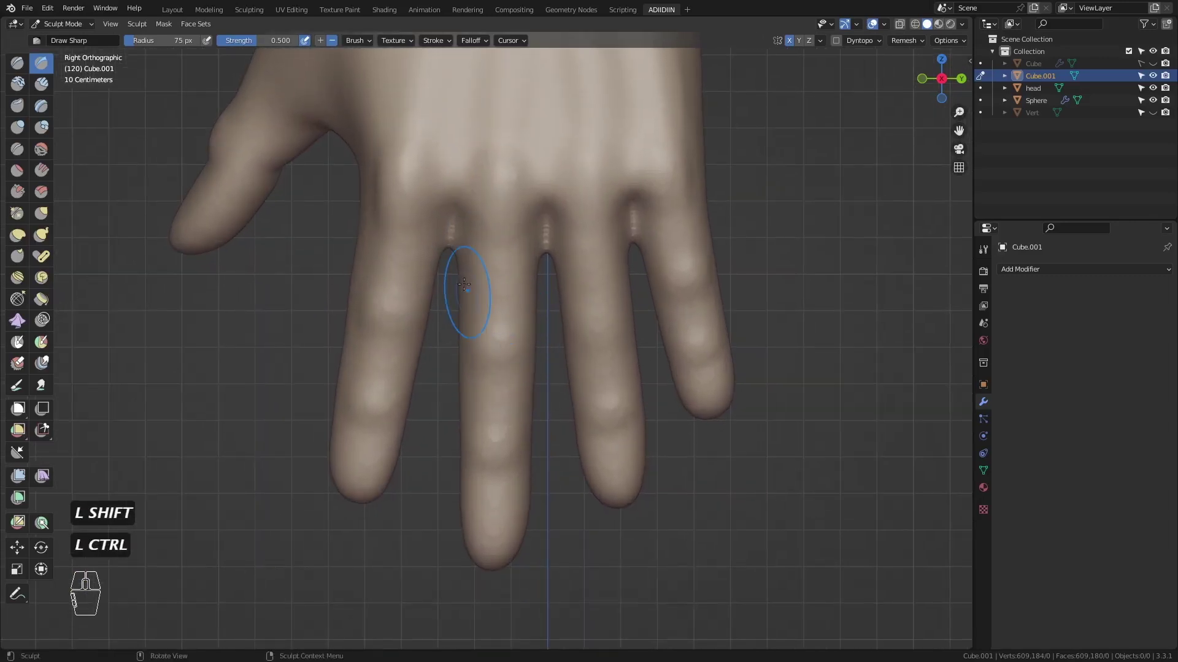
key("f")
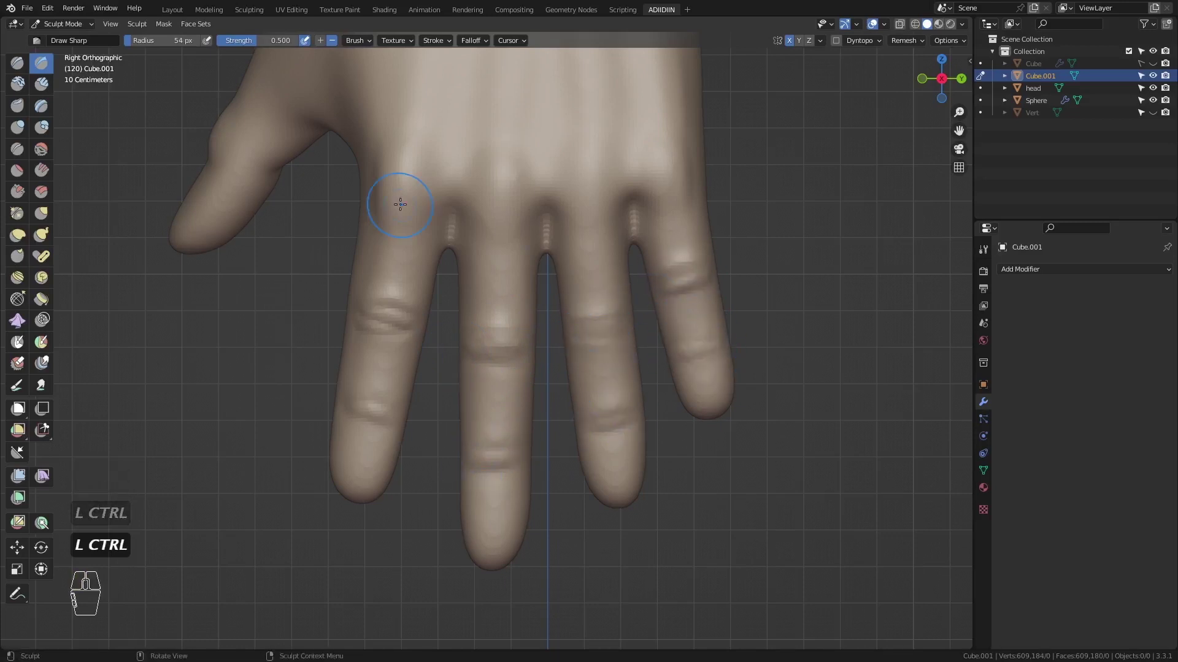
middle_click_drag(400, 204, 437, 313, "ctrl")
left_click_drag(400, 356, 357, 313, "ctrl")
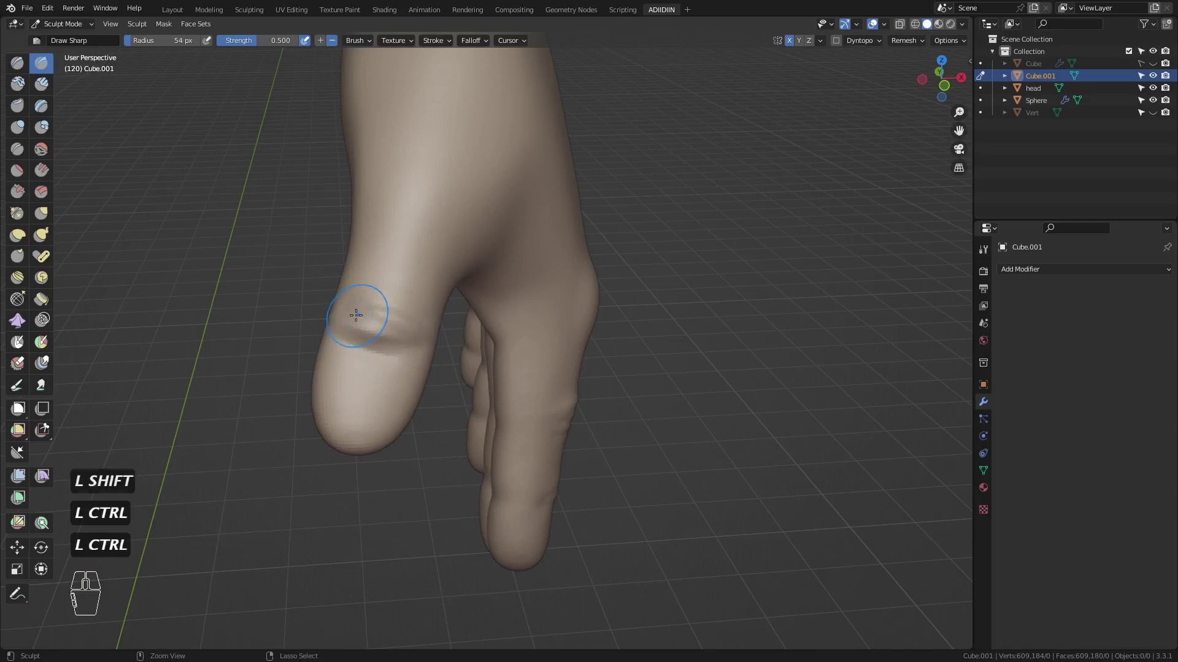
- Mask the nail areas on the four fingertips and invert the mask
key("KP_3")
key("m")
key("f")
middle_click_drag(434, 311, 423, 245, "ctrl")
middle_click_drag(378, 613, 368, 393, "shift")
key("f")
left_click_drag(359, 390, 369, 399)
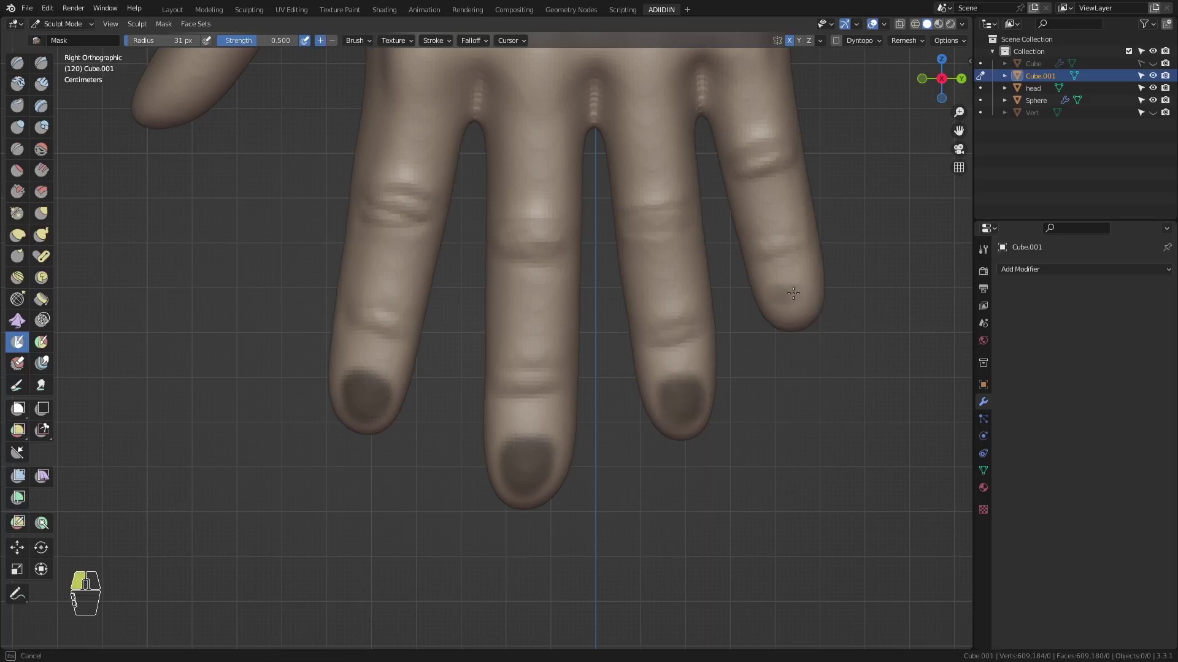
key("ctrl+i")
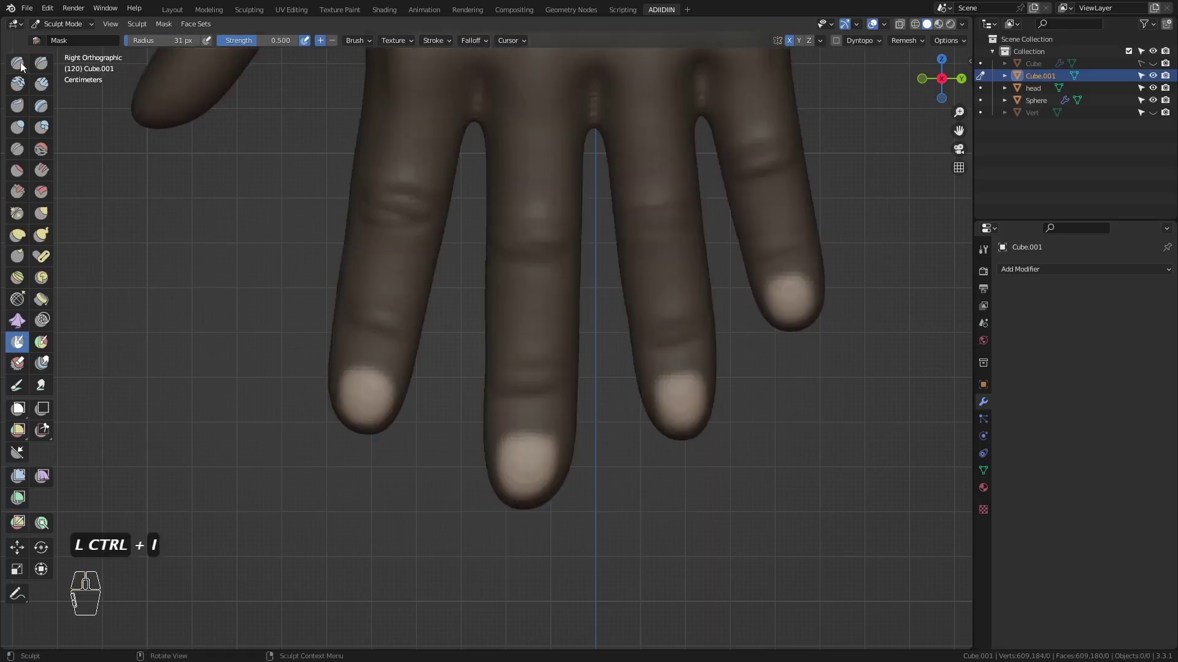
- Carve the base edges of the unmasked fingernails with Draw Sharp
left_click(41, 63)
key("f")
left_click_drag(393, 384, 501, 439)
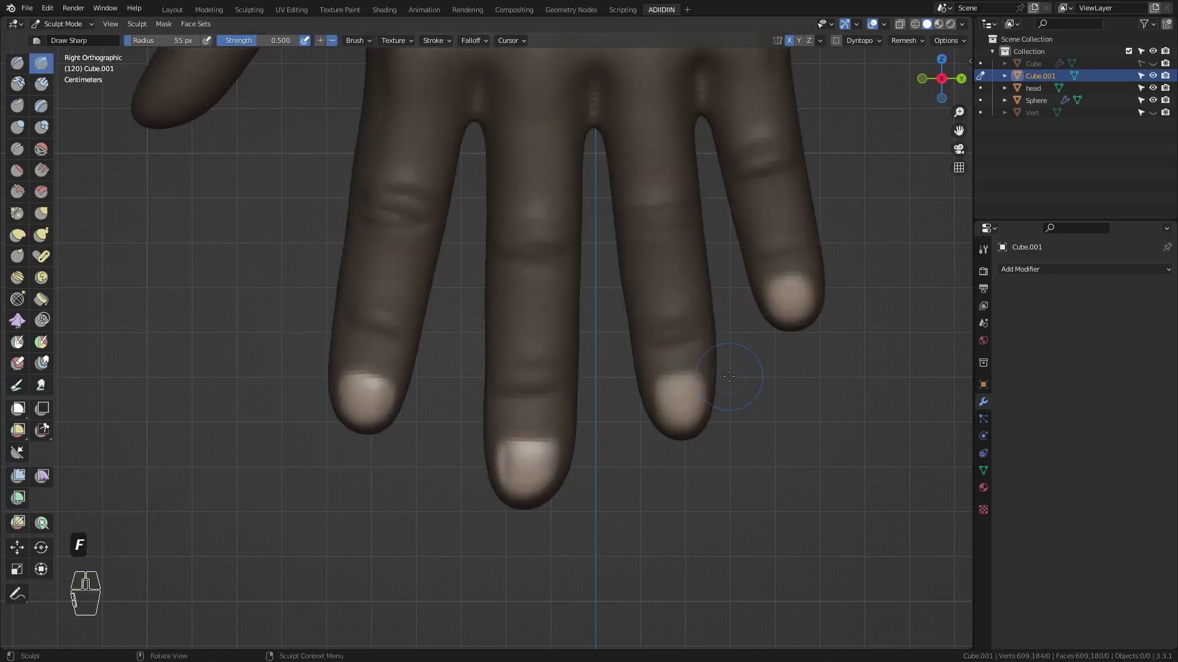
- Shape the fingernails with the Grab brush and clear the mask
key("g")
key("f")
key("f")
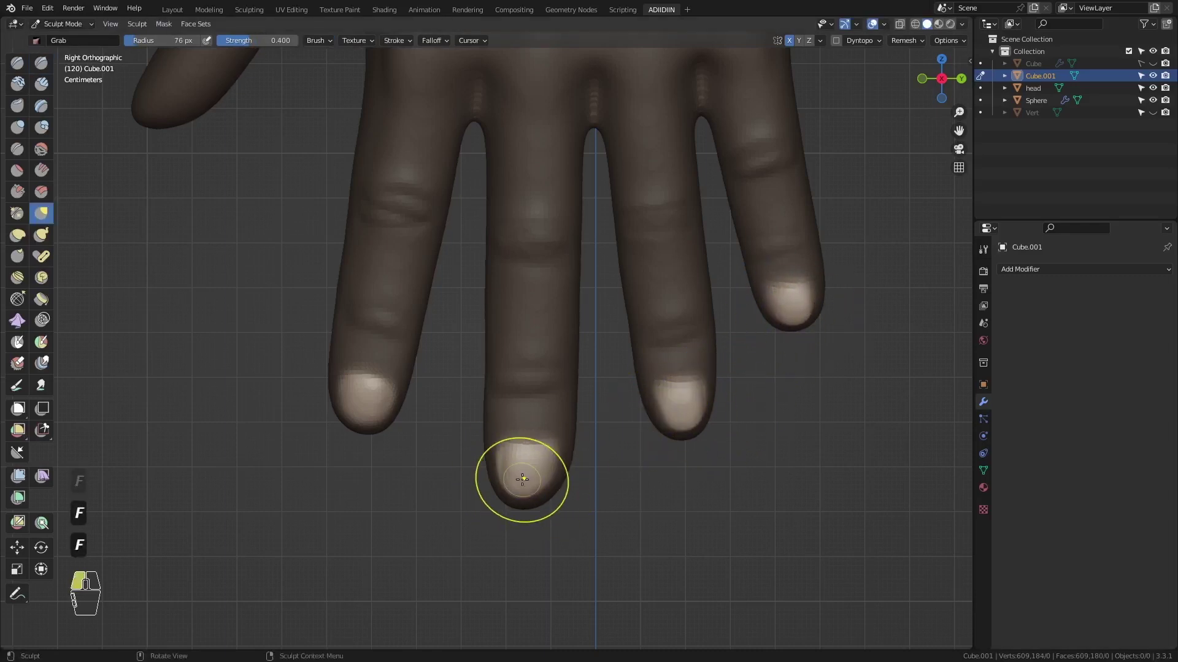
middle_click_drag(439, 362, 543, 423, "ctrl")
key("f")
left_click(548, 335)
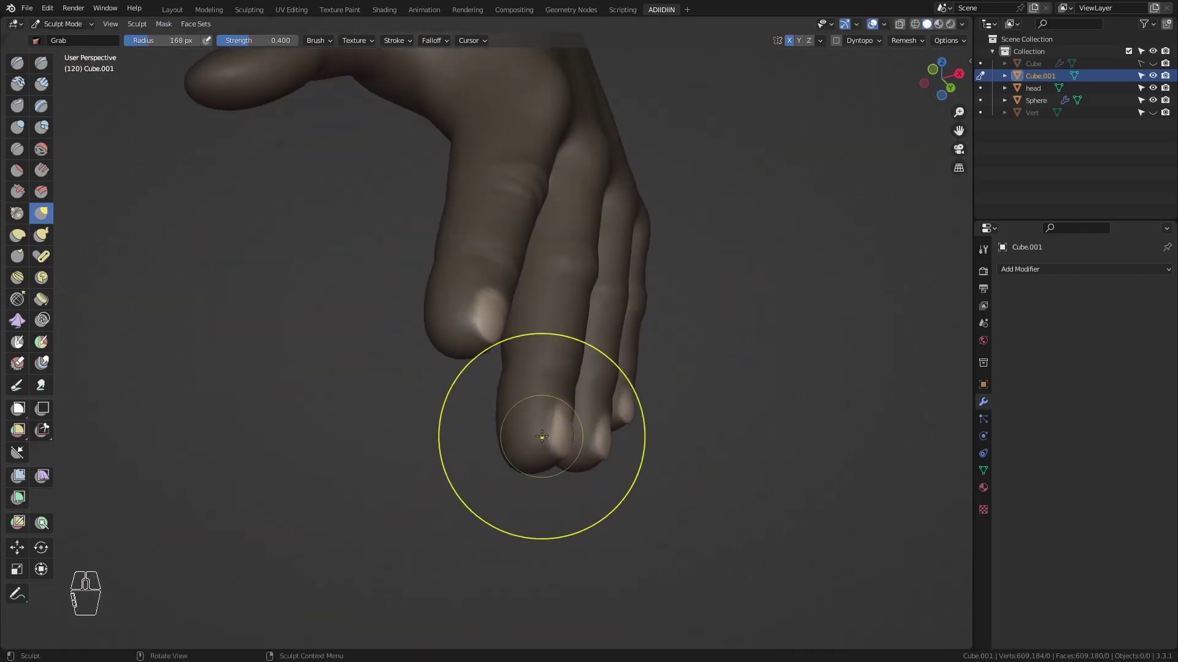
key("alt+m")
- Reshape the fingertips and finger contours with the Grab brush in front and back views
key("KP_1")
key("f")
key("f")
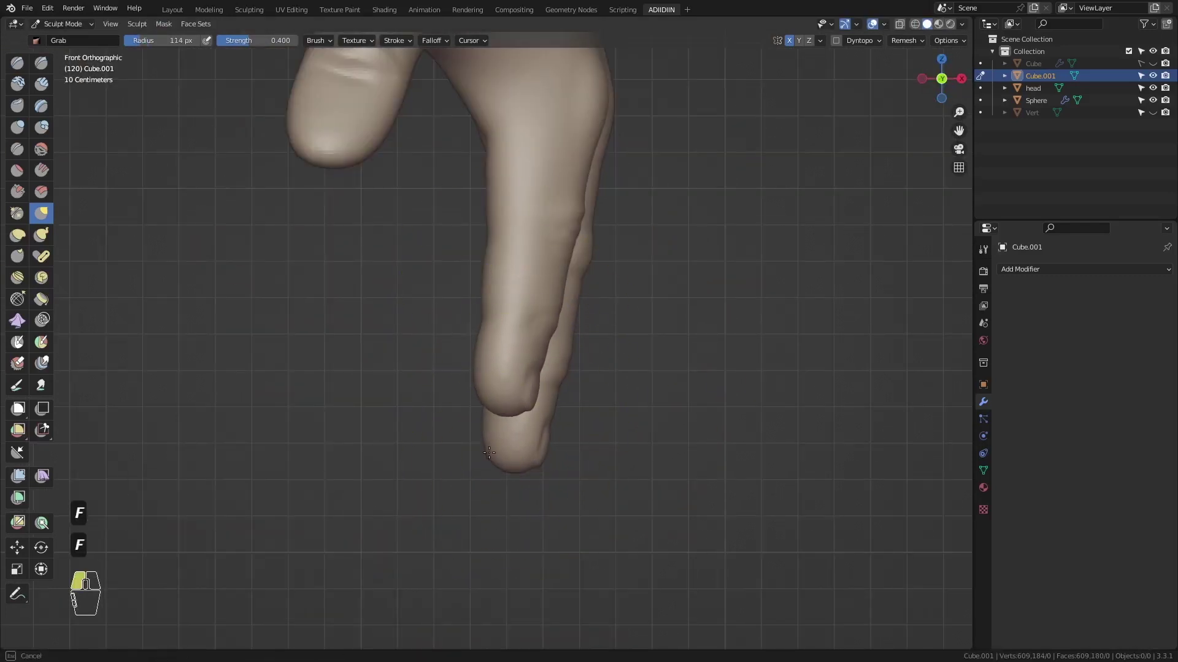
key("ctrl+KP_1")
key("f")
left_click(449, 421)
left_click_drag(450, 421, 460, 416)
left_click_drag(426, 291, 439, 287)
mouse_move(324, 217)
middle_mouse_down("ctrl")
mouse_move(381, 221)
mouse_move(381, 408)
middle_mouse_up("ctrl")
key("f")
left_click(400, 372)
- Mask the nail area on the thumb tip and trim the mask's edges into a nail shape
key("KP_1")
key("m")
middle_click_drag(178, 174, 184, 238)
middle_click_drag(246, 246, 288, 255, "ctrl")
left_click_drag(487, 400, 433, 379)
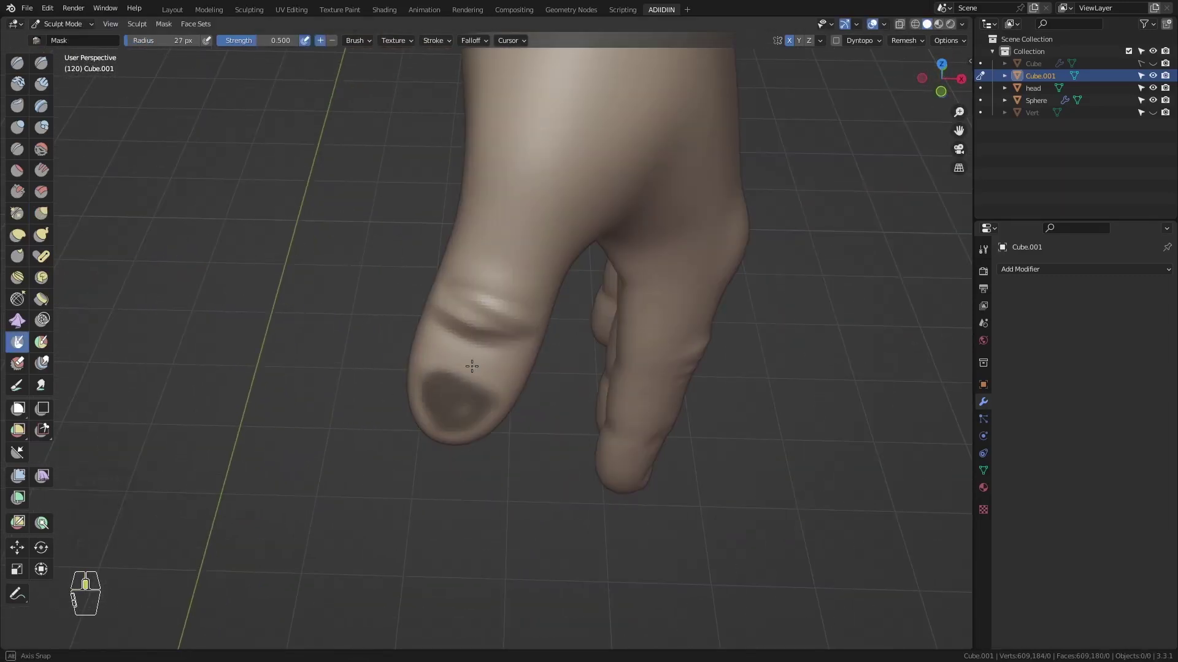
middle_click_drag(472, 366, 459, 357)
left_click_drag(451, 383, 469, 387)
middle_click_drag(469, 387, 506, 377)
left_click_drag(506, 362, 518, 377, "ctrl")
middle_click_drag(519, 377, 494, 362)
left_click_drag(475, 340, 490, 352, "ctrl")
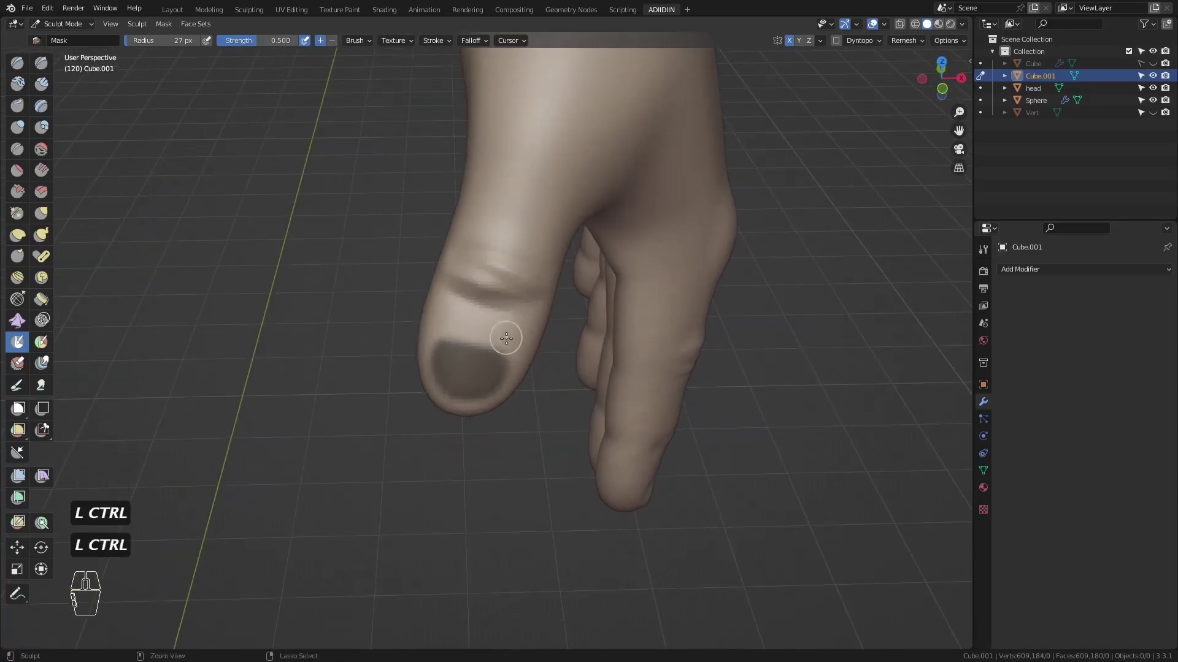
- Invert the thumbnail mask, shape the thumb around the nail with the Grab brush, and clear the mask
key("ctrl+i")
key("g")
key("f")
mouse_move(440, 343)
middle_mouse_down()
mouse_move(461, 415)
mouse_move(304, 279)
middle_mouse_up()
key("f")
key("alt+m")
- Adjust the silhouette of the wrist and lower forearm with the Grab brush in the right side view
middle_click_drag(352, 343, 442, 325)
key("KP_1")
mouse_move(481, 270)
middle_mouse_down("ctrl")
mouse_move(481, 307)
mouse_move(373, 345)
middle_mouse_up("ctrl")
key("KP_3")
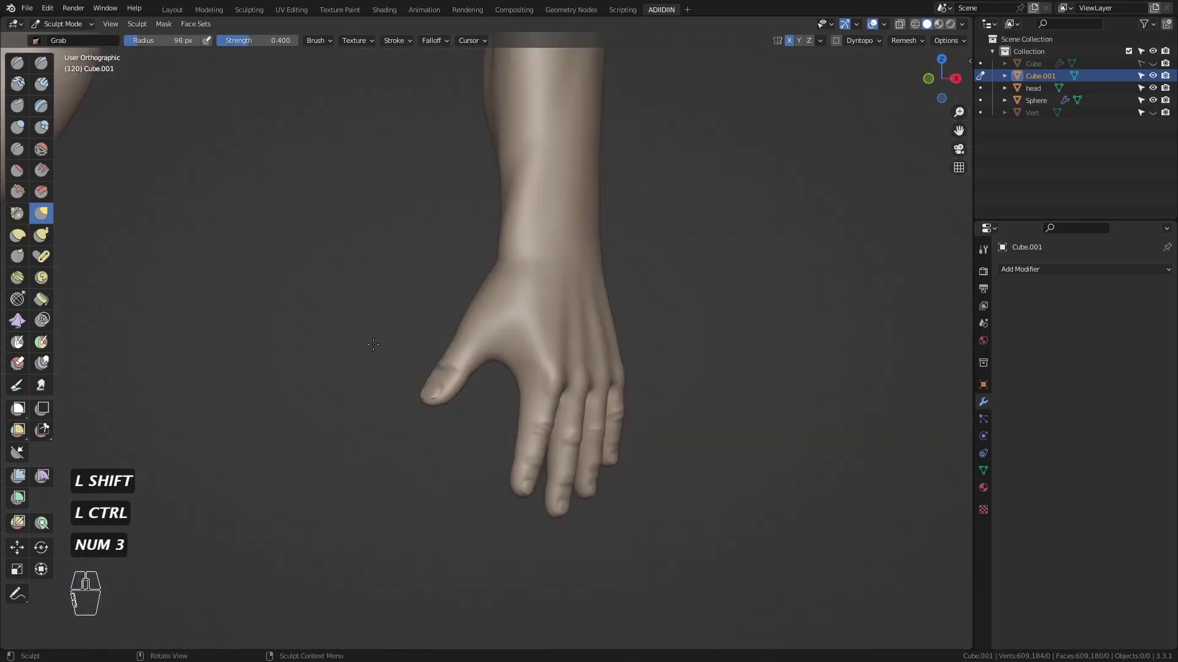
key("KP_3")
key("f")
middle_click_drag(528, 140, 513, 243, "shift")
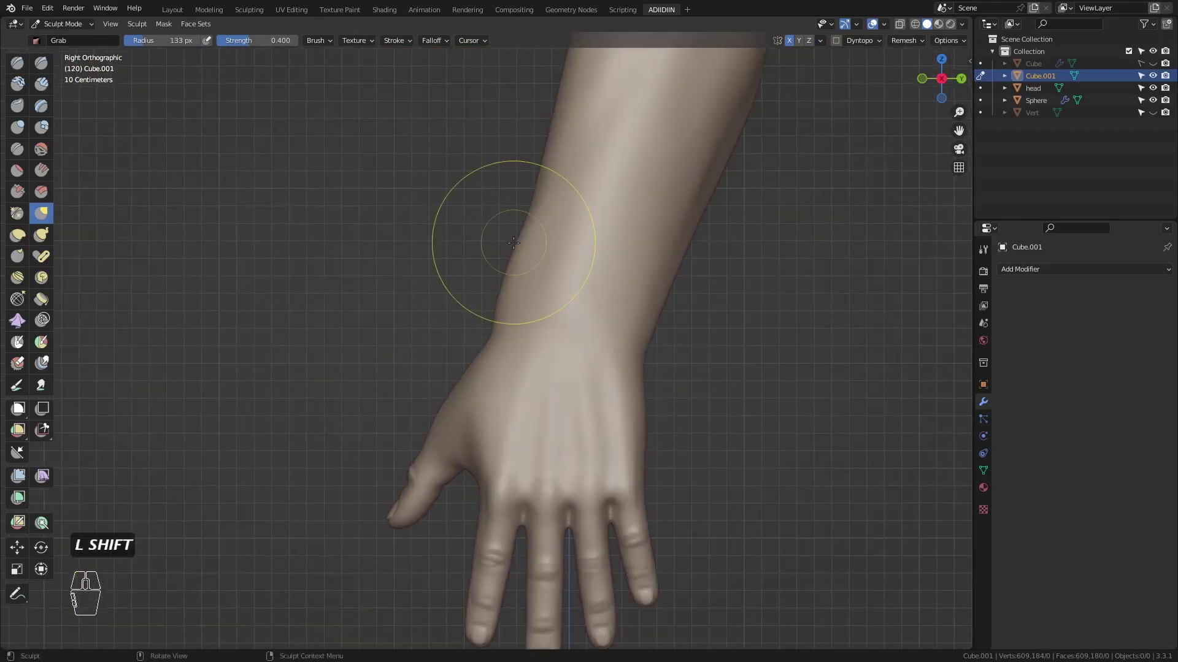
- Rework the thumb side of the wrist with Draw Sharp and Clay Strips, and pull its contour with the Grab brush
left_click(42, 63)
key("KP_1")
middle_click_drag(510, 408, 521, 353, "ctrl")
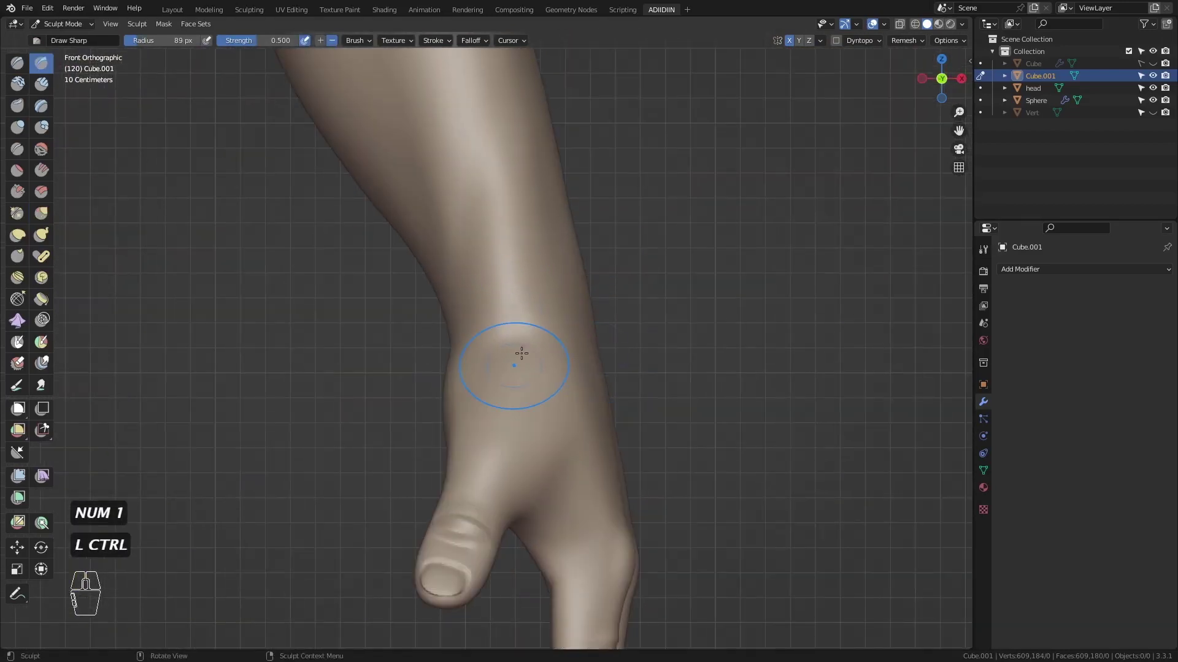
key("KP_3")
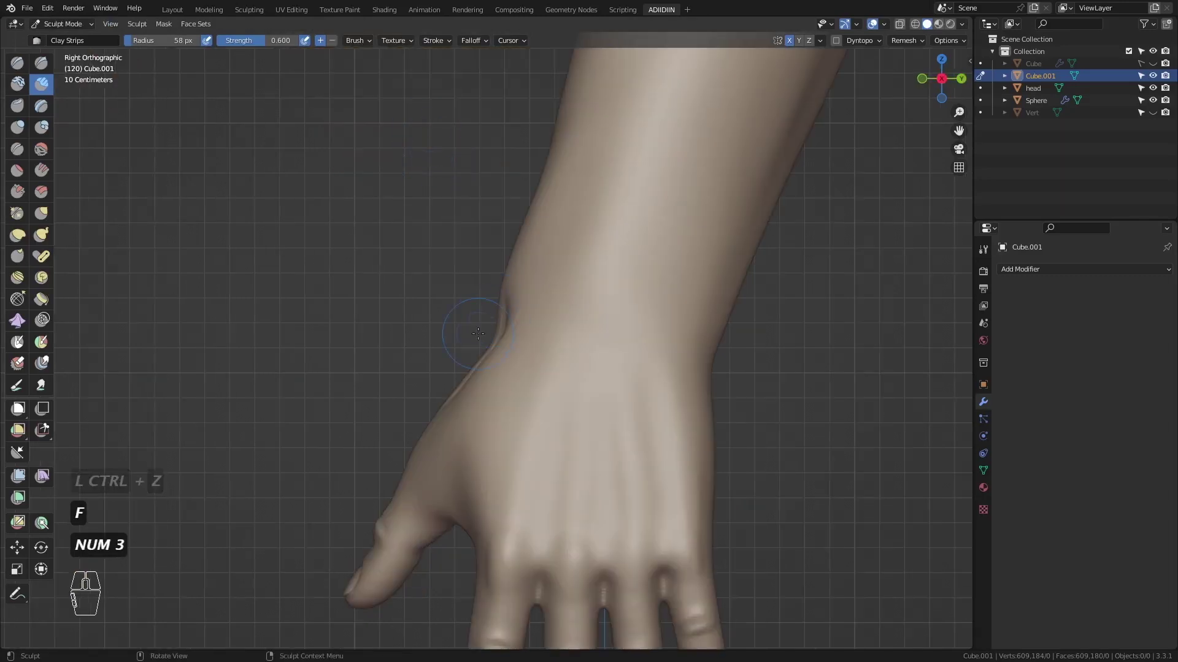
key("g")
key("f")
left_click_drag(511, 292, 500, 287)
mouse_move(473, 260)
middle_mouse_down()
mouse_move(497, 276)
mouse_move(366, 231)
middle_mouse_up()
key("KP_1")
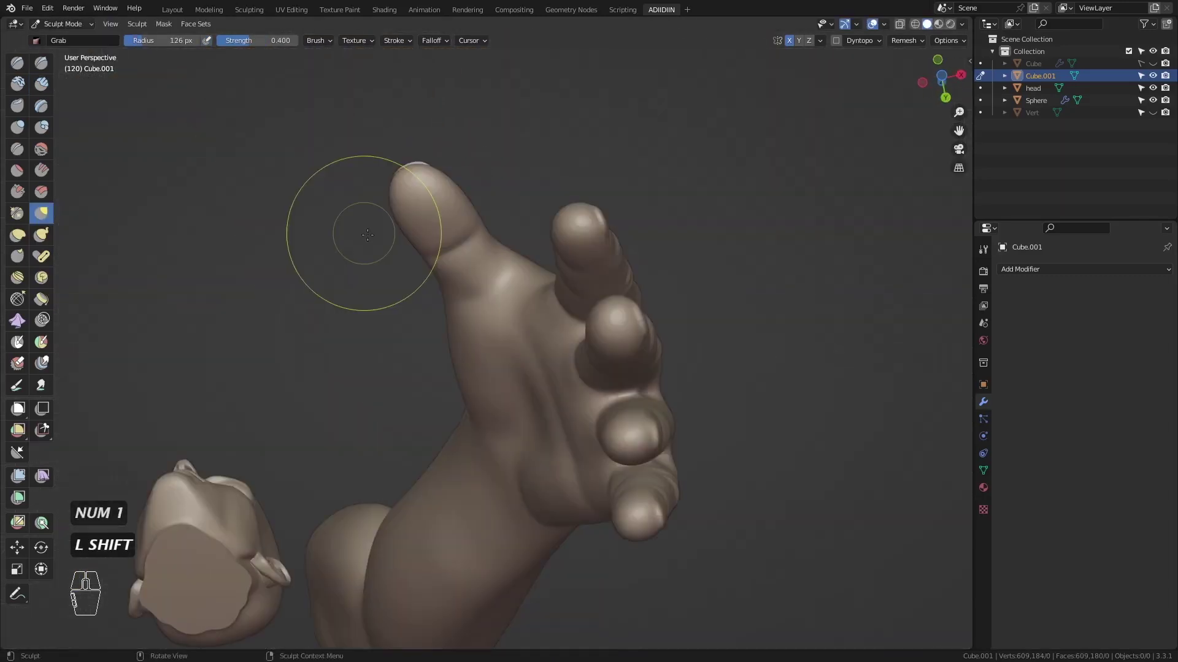
- Build up the forms around the wrist and thumb base with Clay Strips and smooth the transitions
left_click(41, 84)
middle_click_drag(522, 368, 533, 294, "ctrl")
key("shift+f")
mouse_move(575, 448)
left_mouse_down()
mouse_move(564, 305)
mouse_move(576, 393)
left_mouse_up()
key("f")
left_click_drag(644, 337, 641, 454)
middle_click_drag(613, 399, 540, 398)
left_click_drag(512, 341, 528, 486, "shift")
key("f")
middle_click_drag(613, 430, 500, 429)
- Slim the inner contour of the forearm with a large Grab brush in the front view
key("KP_1")
key("g")
key("f")
middle_click_drag(454, 315, 454, 343, "ctrl")
left_click_drag(423, 295, 439, 291)
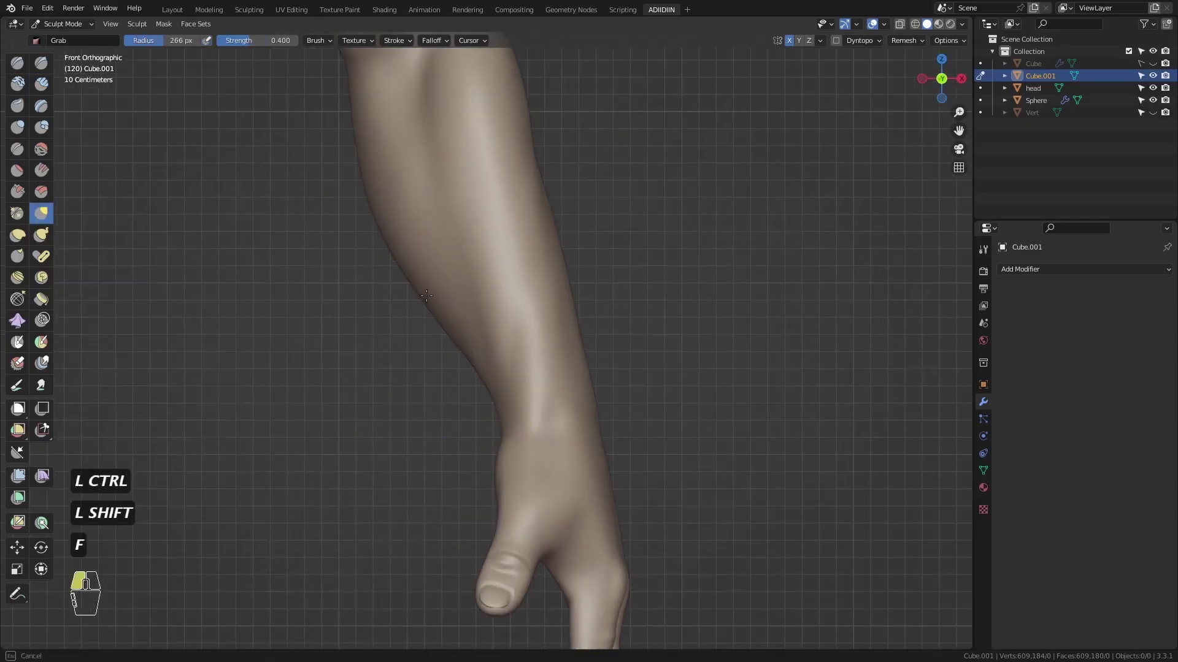
middle_click_drag(491, 344, 491, 288, "ctrl")
left_click_drag(478, 307, 491, 300)
key("f")
left_click(500, 292)
middle_click_drag(484, 245, 466, 294, "ctrl")
- Refine the surface of the forearm just above the wrist with Clay Strips and smooth it
left_click(41, 84)
key("f")
left_click_drag(521, 319, 526, 353, "shift")
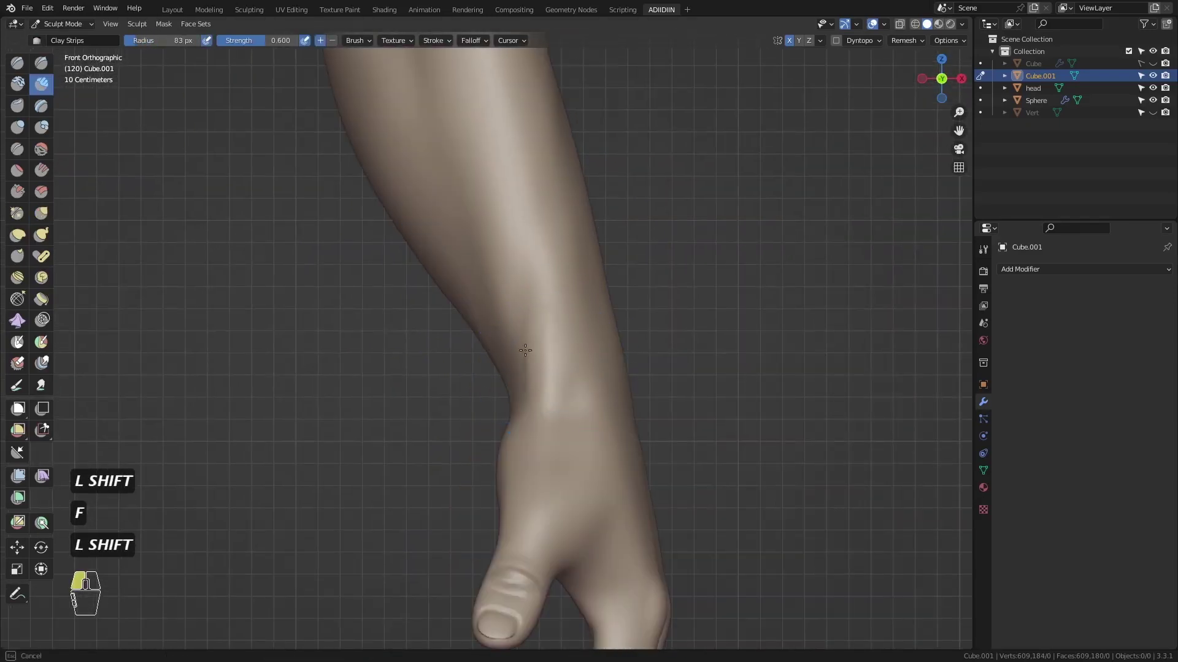
- Bend the front fingers slightly inward with the Pose brush in the front view
key("KP_1")
left_click(41, 256)
left_click(331, 40)
key("f")
left_click(769, 505)
key("f")
left_click(757, 506)
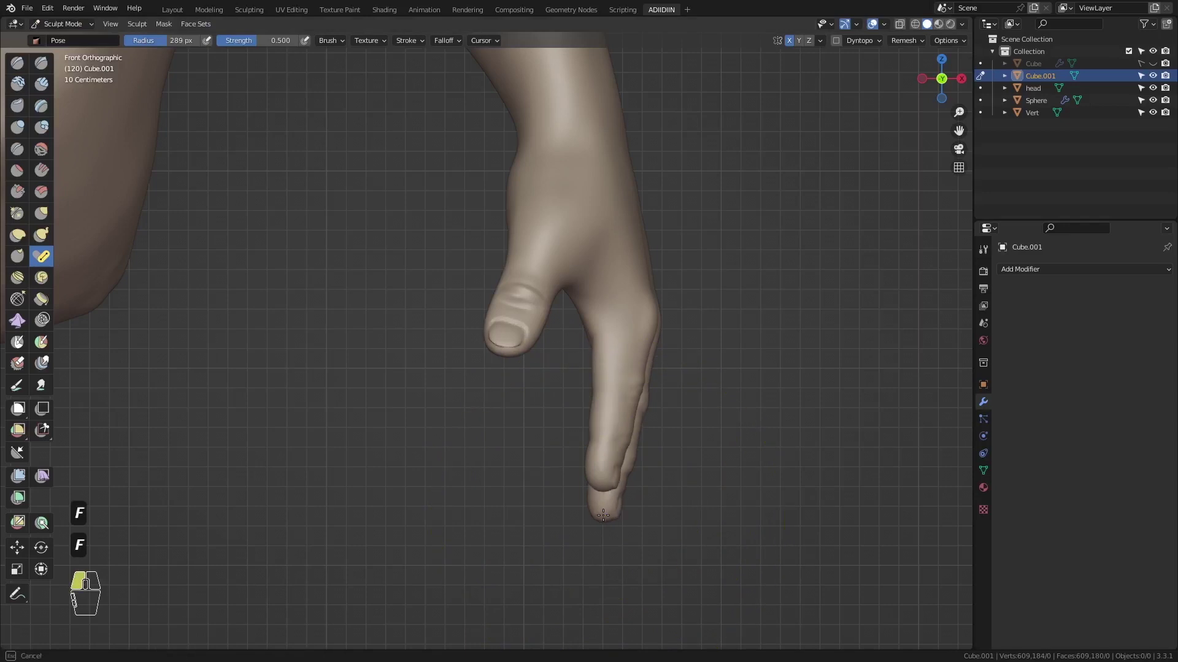
key("f")
left_click(730, 511)
left_click_drag(596, 514, 580, 509)
left_click(579, 509)
- Bend the rear fingers toward the palm with the Pose brush in the back view, undoing the misplaced bend
key("ctrl+KP_1")
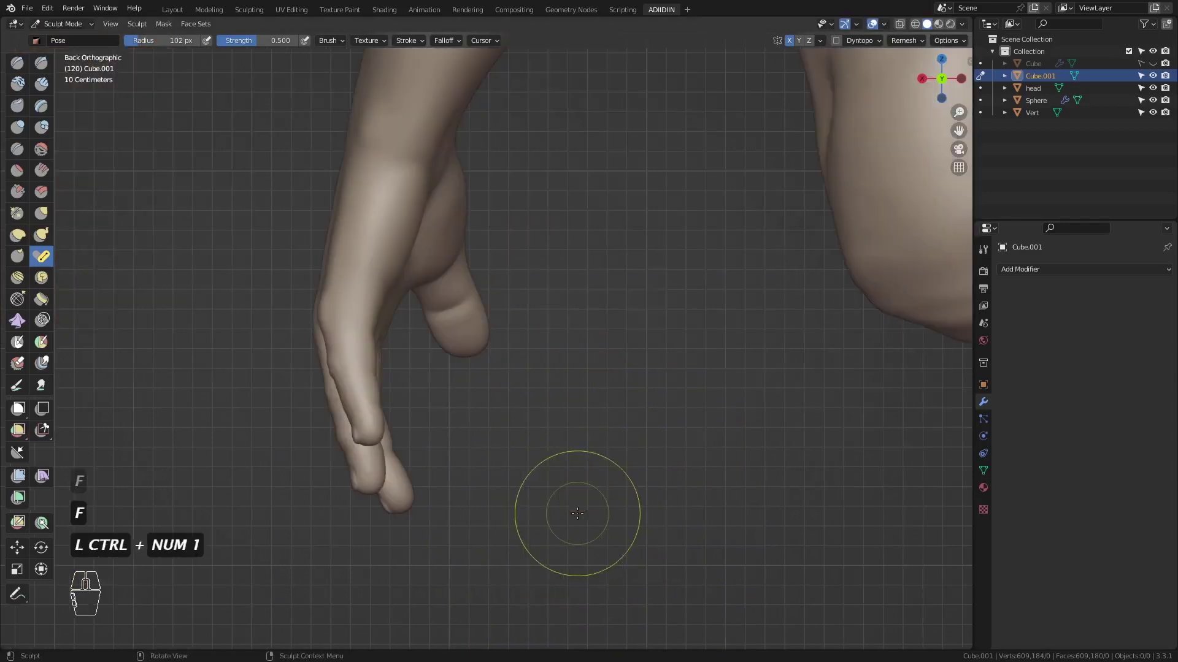
key("f")
left_click(371, 486)
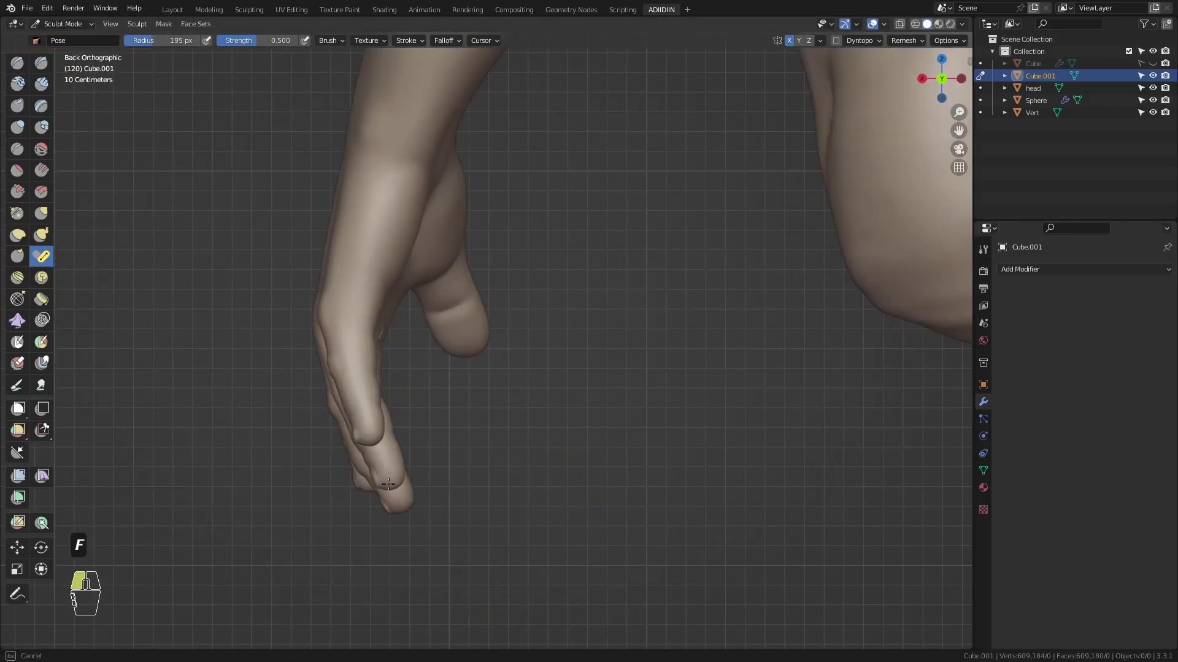
key("ctrl+z")
key("f")
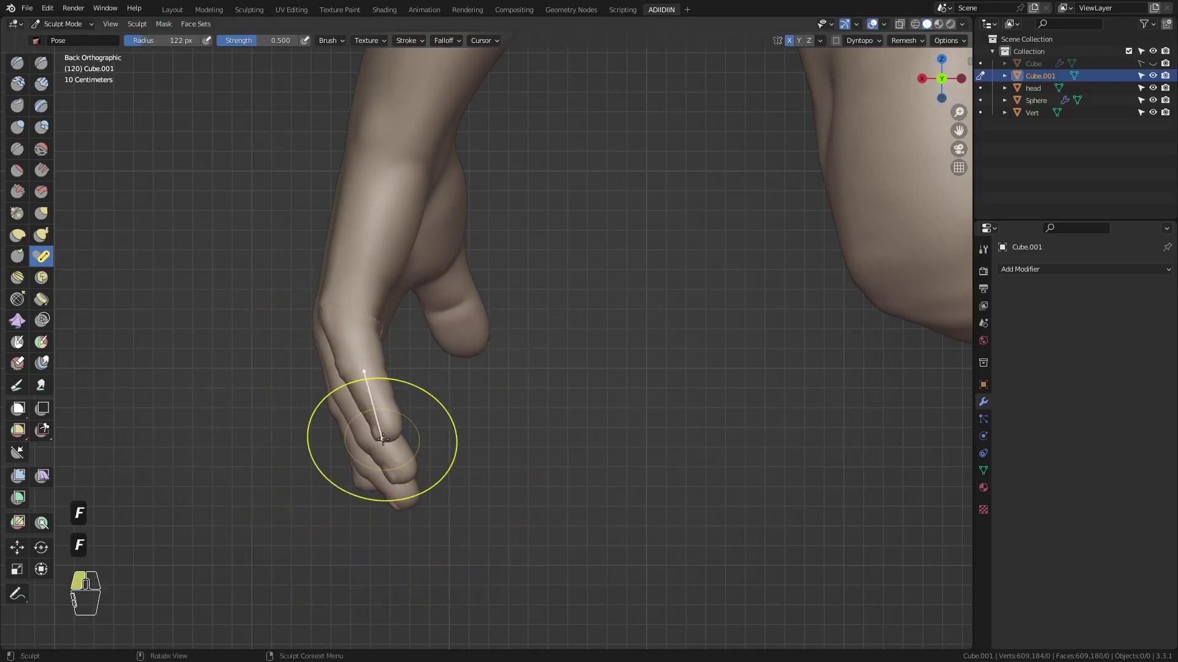
left_click(399, 433)
- Refine the contour of the posed hand with the Grab brush in the back view
key("g")
key("f")
left_click(417, 353)
middle_click_drag(418, 355, 509, 411, "shift")
left_click(319, 40)
mouse_move(509, 411)
middle_mouse_down("ctrl")
mouse_move(509, 368)
mouse_move(437, 340)
middle_mouse_up("ctrl")
- Carve creases across the bases of the fingers on the palm side with the Crease brush
middle_click_drag(613, 350, 454, 363)
mouse_move(454, 363)
middle_mouse_down("ctrl")
mouse_move(395, 368)
mouse_move(442, 387)
middle_mouse_up("ctrl")
key("shift+c")
key("f")
left_click(441, 394)
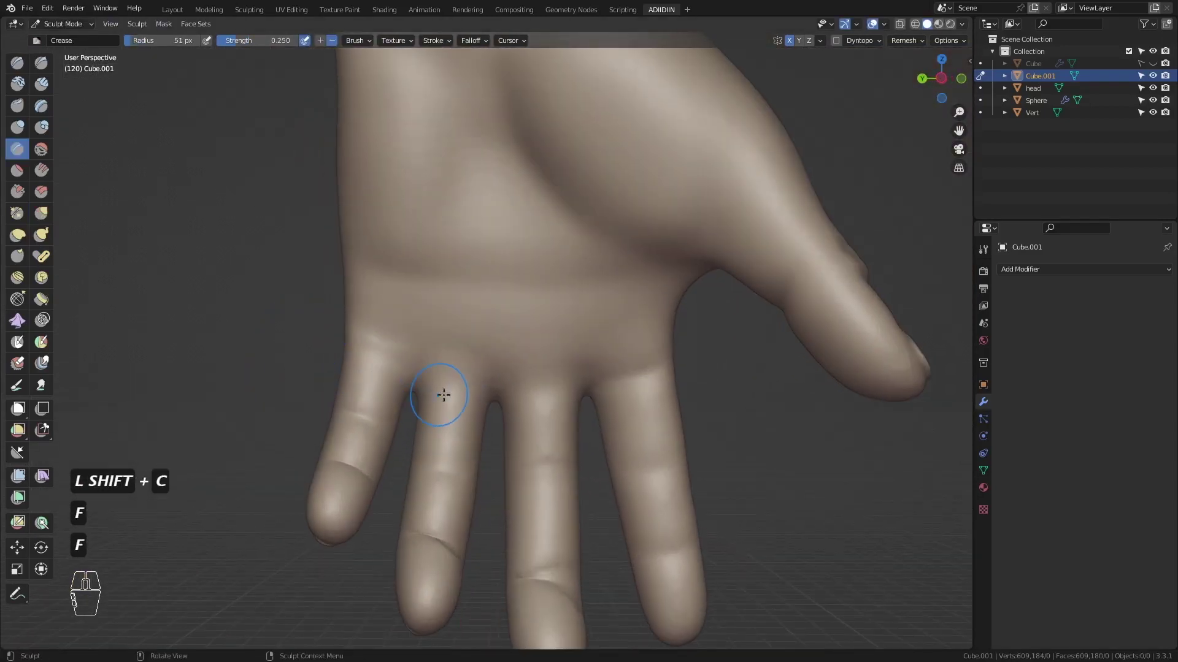
left_click_drag(429, 382, 491, 388)
left_click_drag(509, 388, 574, 387)
left_click_drag(487, 388, 495, 389)
- Adjust the finger shapes with the Grab brush and crease the palm-side joints of the middle and ring fingers
middle_click_drag(521, 552, 496, 417, "shift")
key("g")
key("f")
key("f")
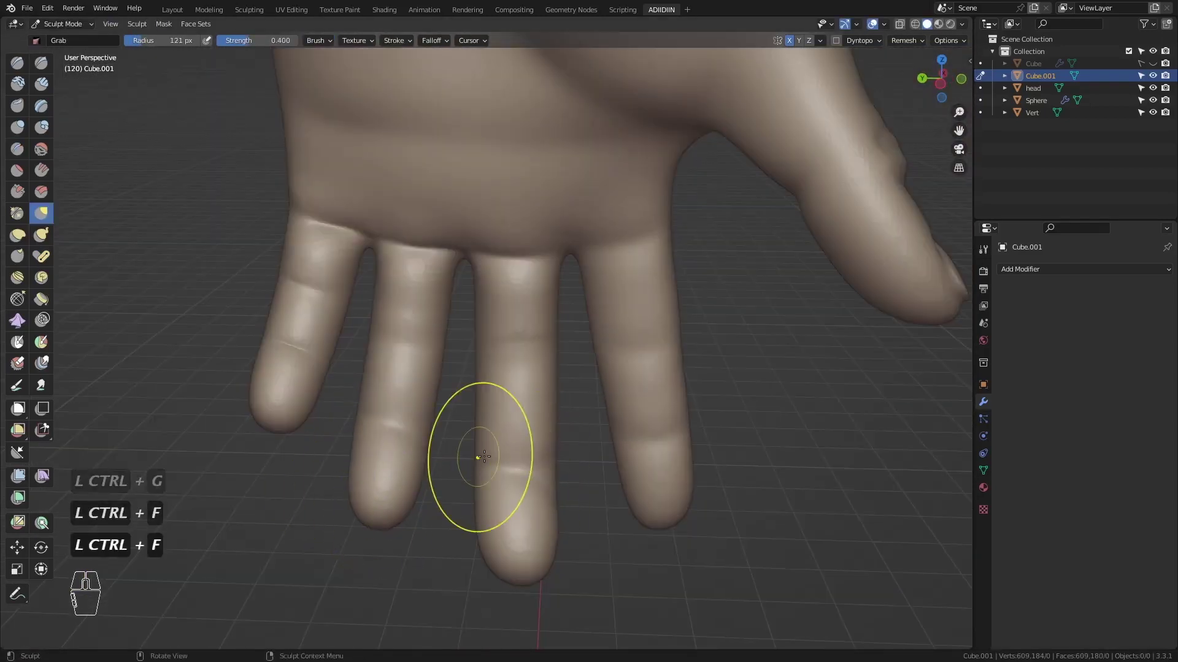
key("shift+c")
key("f")
left_click_drag(484, 468, 555, 468)
left_click_drag(408, 348, 482, 356)
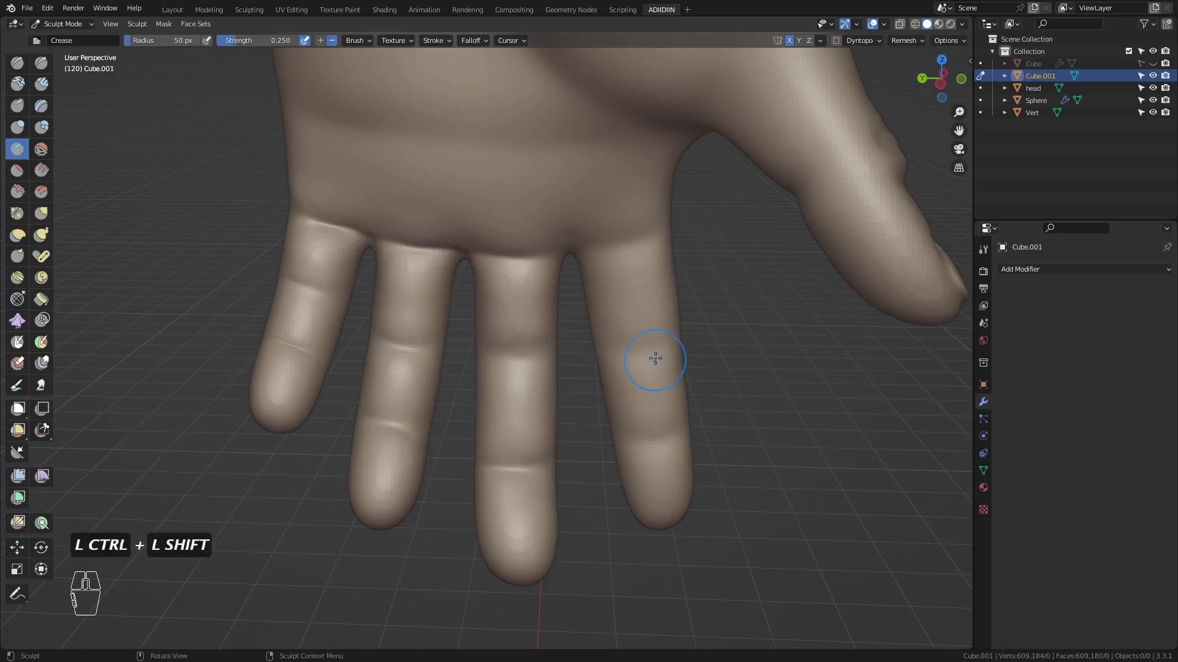
- Carve the two main lines running across the palm with a small Crease brush
middle_click_drag(485, 242, 491, 393)
middle_click_drag(491, 393, 478, 368, "ctrl")
key("f")
key("f")
left_click(443, 367)
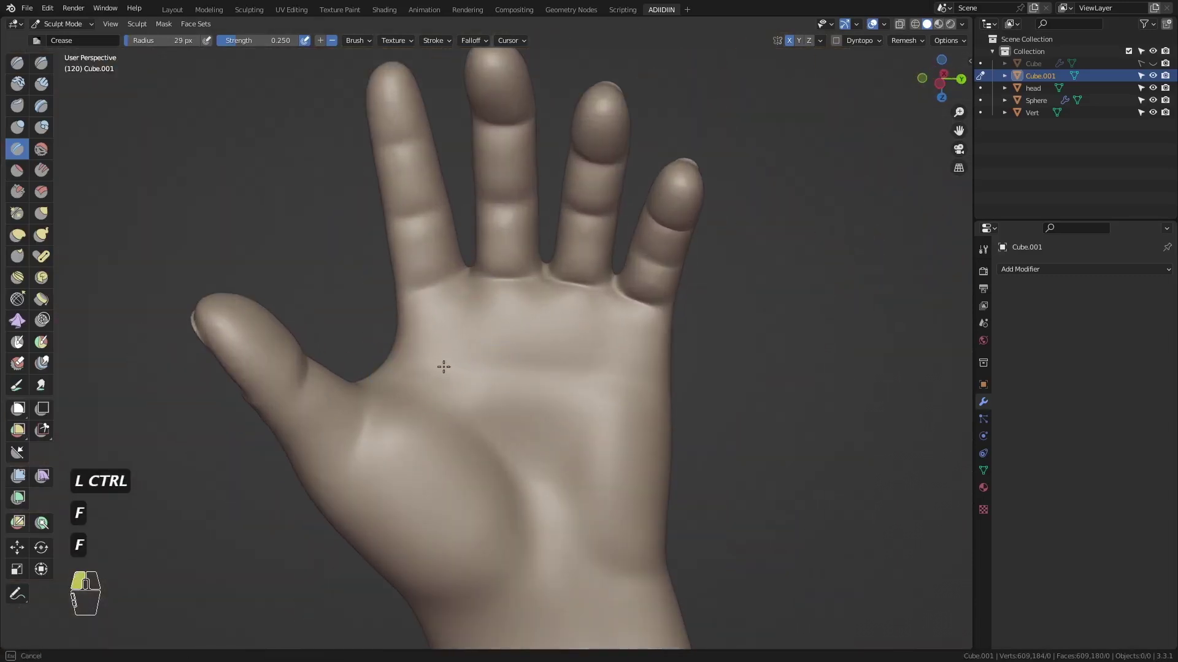
key("f")
mouse_move(663, 372)
left_mouse_down()
mouse_move(521, 349)
mouse_move(490, 374)
left_mouse_up()
left_click(544, 366)
middle_click_drag(490, 375, 495, 362)
key("f")
left_click_drag(417, 349, 445, 360)
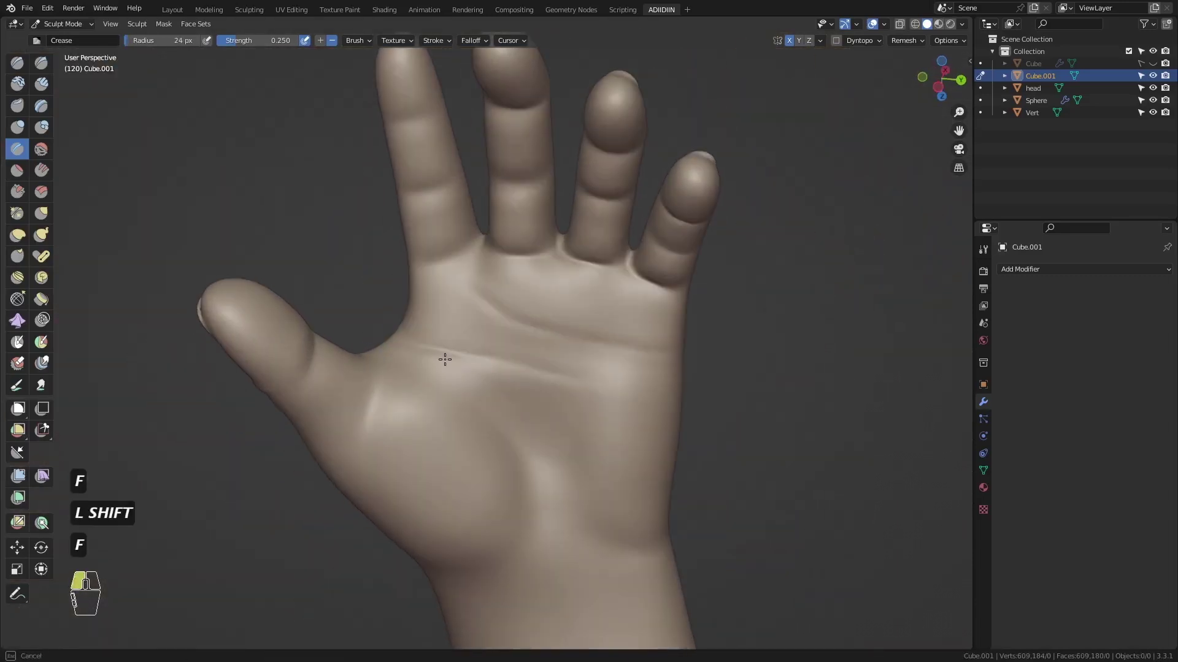
- Smooth the palm surface around the thumb pad and the carved palm lines
left_click_drag(478, 493, 457, 442, "shift")
middle_click_drag(457, 442, 461, 485, "ctrl")
middle_click_drag(417, 398, 448, 392)
left_click_drag(445, 398, 455, 387, "shift")
mouse_move(368, 399)
middle_mouse_down()
mouse_move(413, 408)
mouse_move(344, 423)
middle_mouse_up()
left_click_drag(467, 441, 486, 460, "shift")
- Adjust the thumb side of the hand with the Grab brush in the right side view
key("KP_1")
middle_click_drag(362, 351, 343, 246, "ctrl")
mouse_move(343, 245)
middle_mouse_down("shift")
mouse_move(499, 447)
mouse_move(494, 411)
mouse_move(458, 437)
middle_mouse_up("shift")
key("KP_3")
key("g")
key("f")
left_click(467, 383)
left_click_drag(458, 437, 462, 436)
middle_click_drag(447, 430, 417, 351, "ctrl")
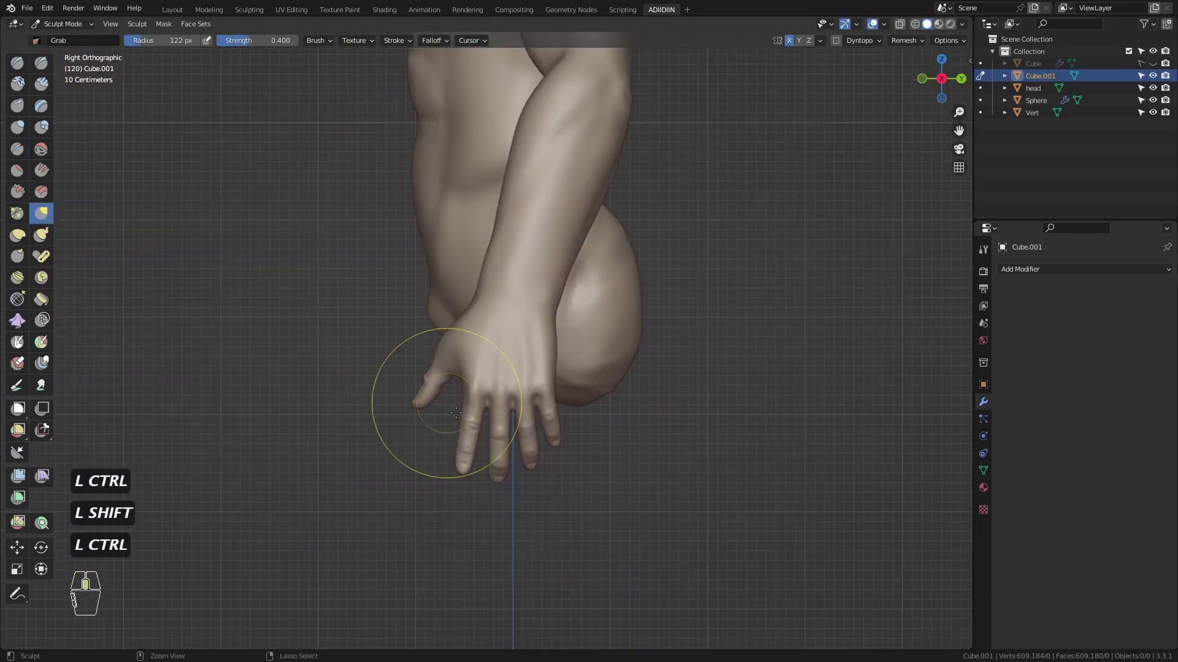